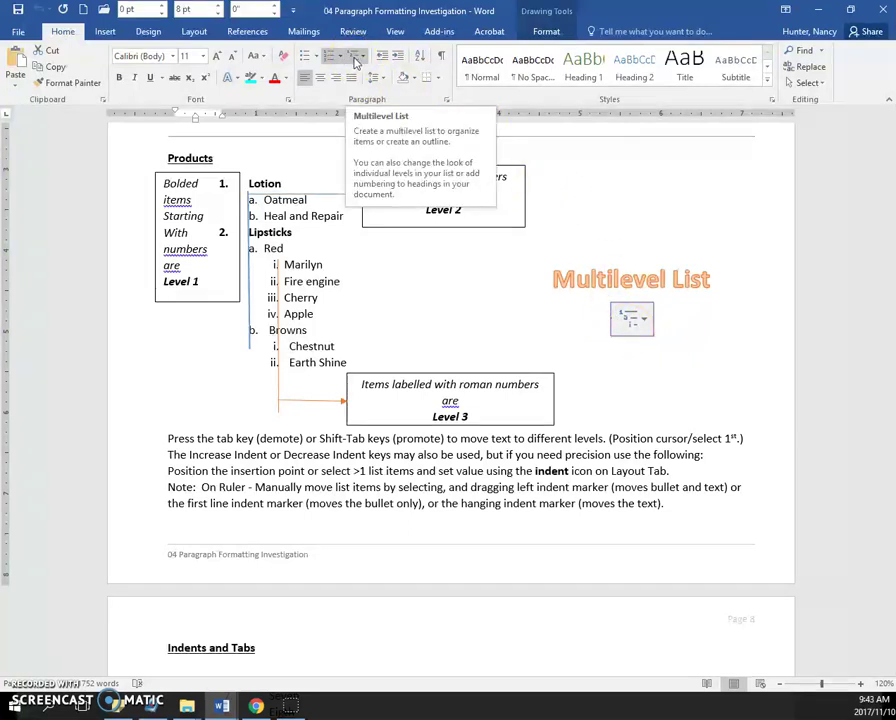
- Preview the Multilevel List gallery and close it without choosing a style
{"action": "left_click", "coordinate": [356, 60]}
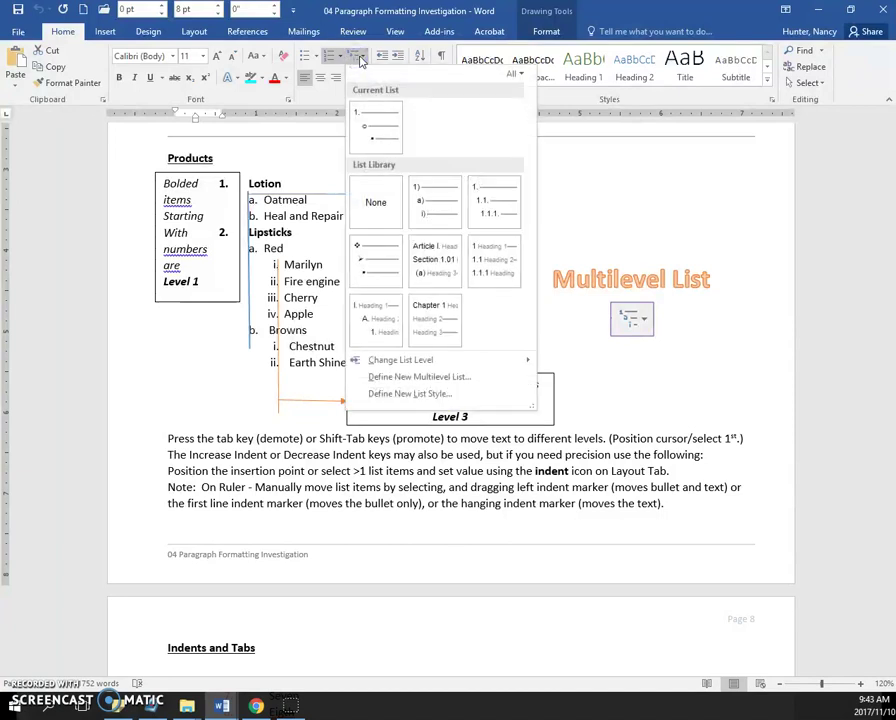
{"action": "mouse_move", "coordinate": [364, 128]}
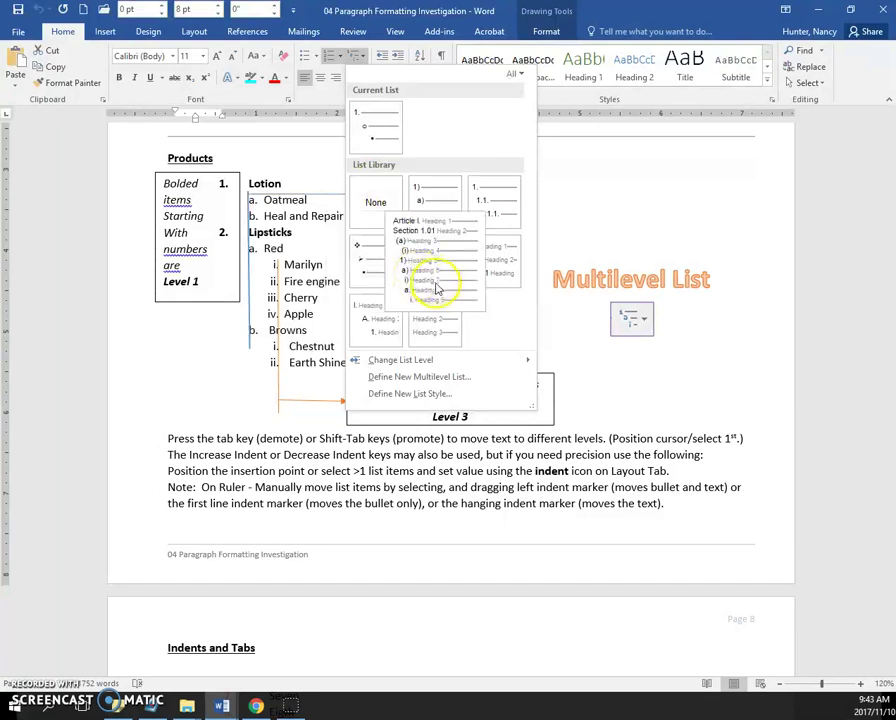
{"action": "left_click", "coordinate": [443, 474]}
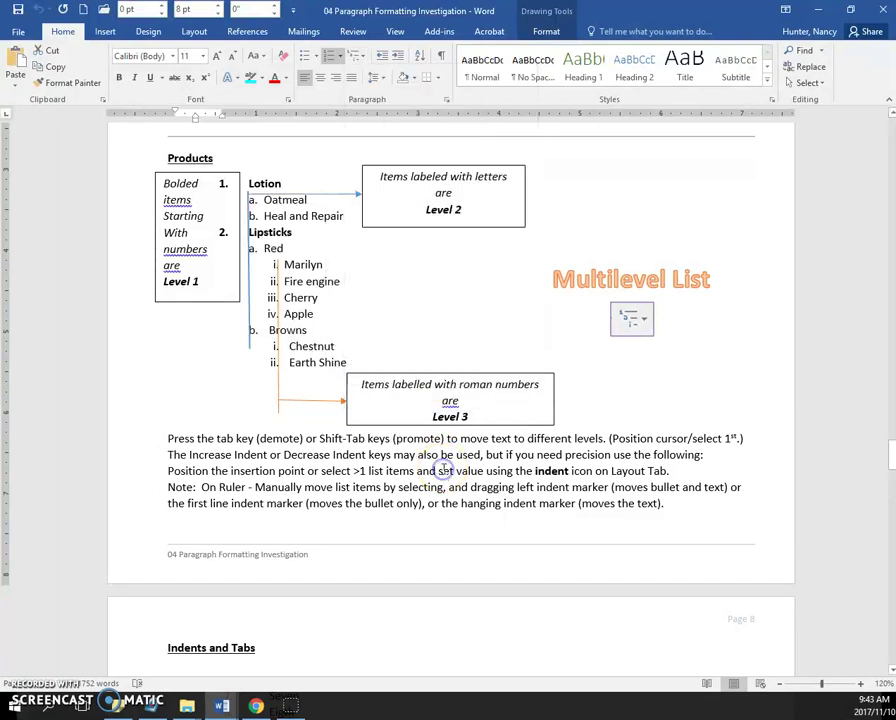
- Point out the example's Level 2 connector and its Oatmeal and Heal and Repair items
{"action": "left_click", "coordinate": [263, 197]}
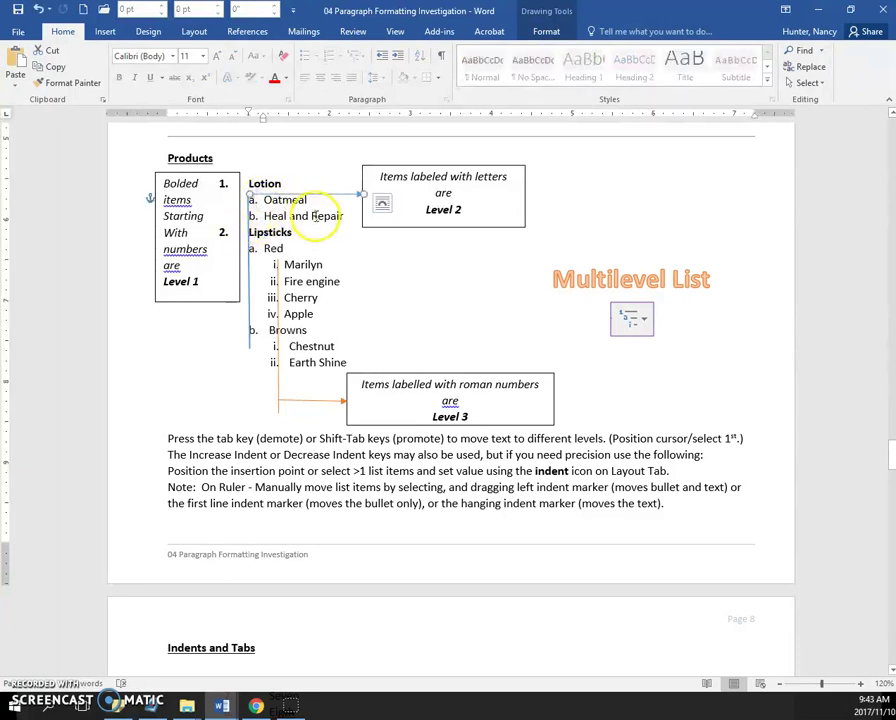
{"action": "mouse_move", "coordinate": [342, 217]}
{"action": "left_mouse_down"}
{"action": "mouse_move", "coordinate": [270, 202]}
{"action": "mouse_move", "coordinate": [216, 226]}
{"action": "mouse_move", "coordinate": [250, 262]}
{"action": "mouse_move", "coordinate": [266, 236]}
{"action": "mouse_move", "coordinate": [246, 340]}
{"action": "mouse_move", "coordinate": [354, 266]}
{"action": "left_mouse_up"}
{"action": "left_click", "coordinate": [428, 210]}
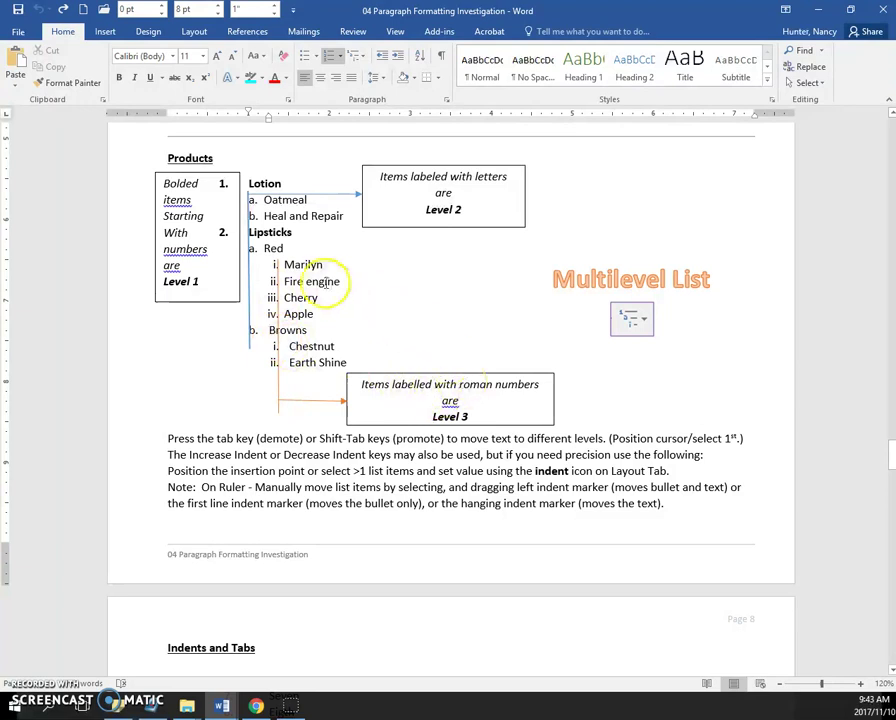
{"action": "left_click", "coordinate": [250, 287]}
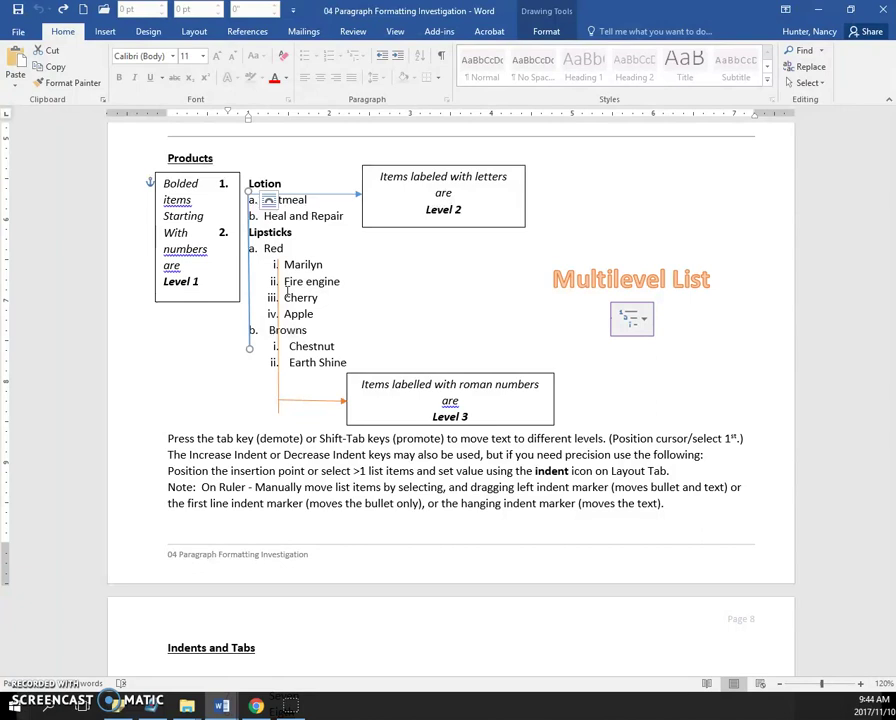
{"action": "left_click", "coordinate": [309, 438]}
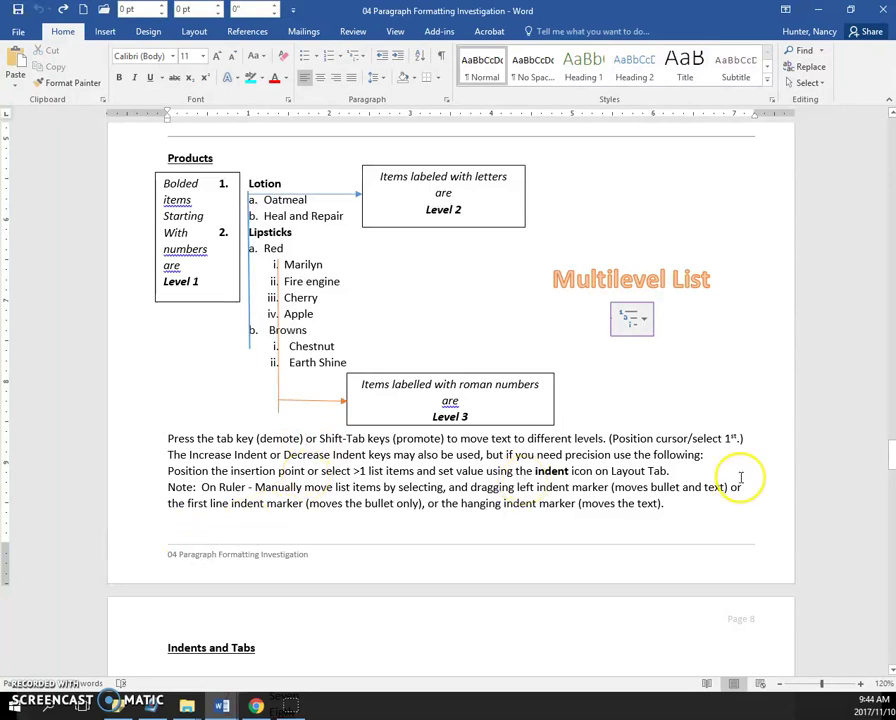
- Insert a page break after the example and apply the 1) a) i) multilevel list at the top of page 8
{"action": "left_click", "coordinate": [666, 504]}
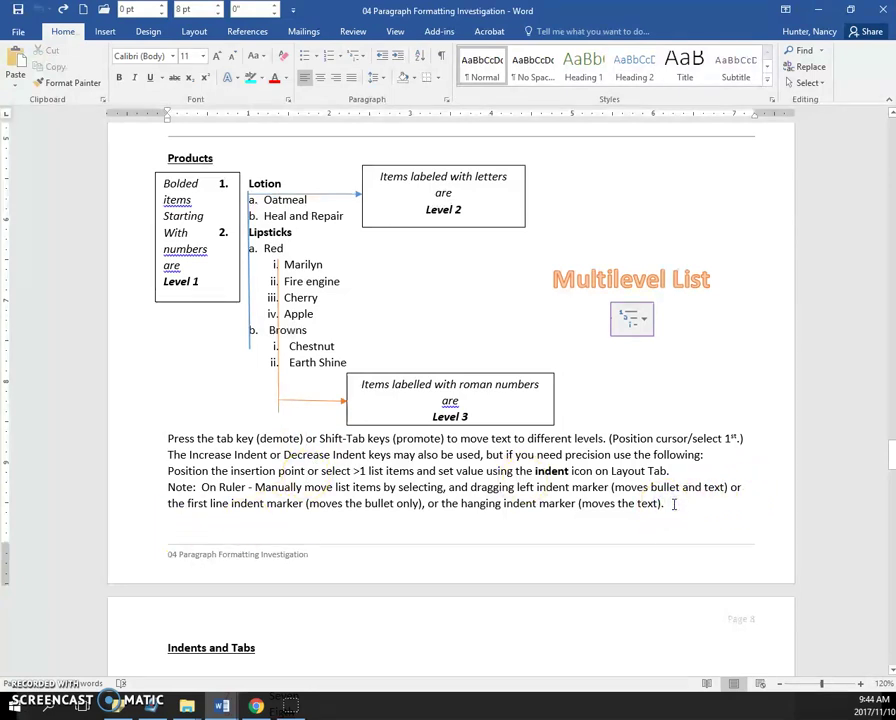
{"action": "key", "text": "ctrl+Return"}
{"action": "left_click", "coordinate": [362, 190]}
{"action": "scroll", "coordinate": [362, 190], "scroll_direction": "up", "scroll_amount": 2}
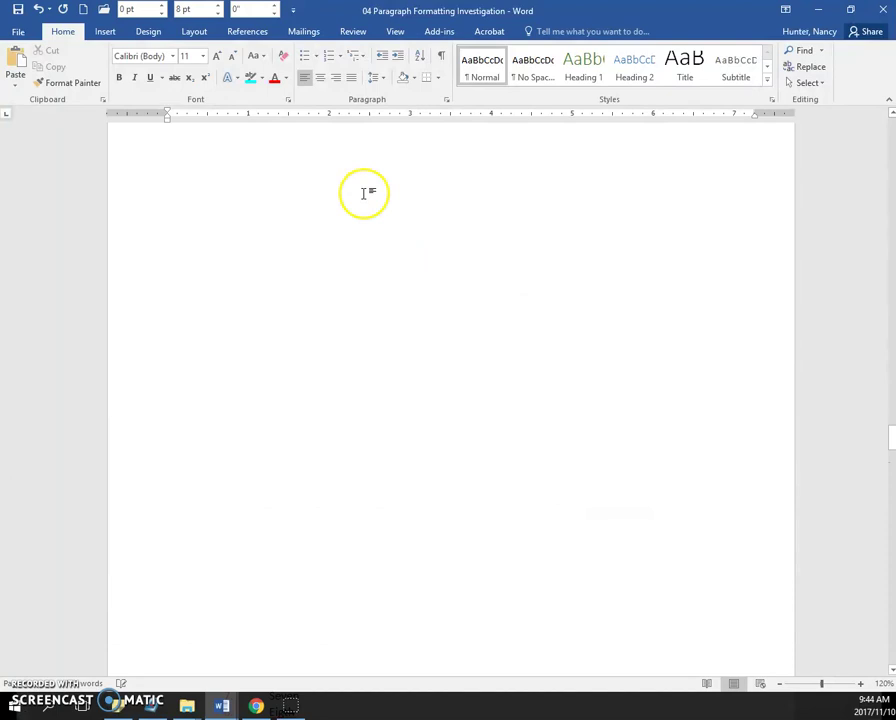
{"action": "scroll", "coordinate": [362, 215], "scroll_direction": "up", "scroll_amount": 5}
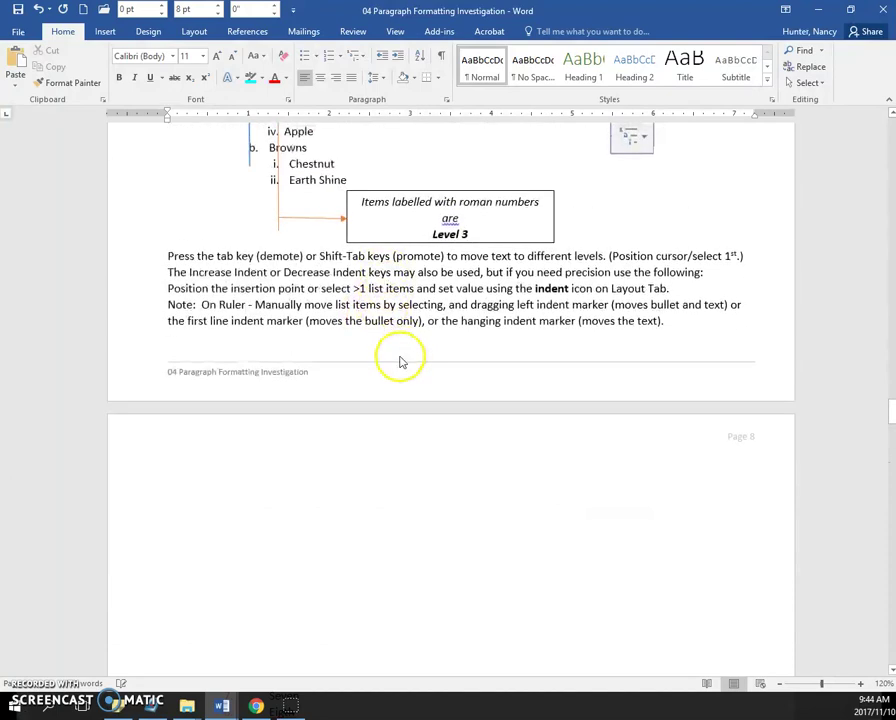
{"action": "left_click", "coordinate": [208, 482]}
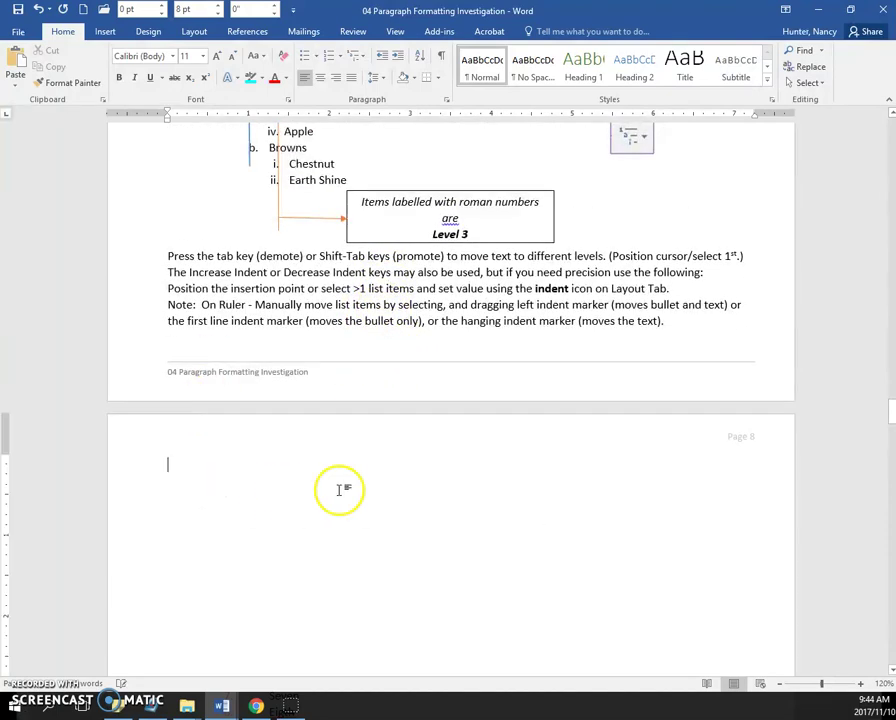
{"action": "left_click", "coordinate": [365, 58]}
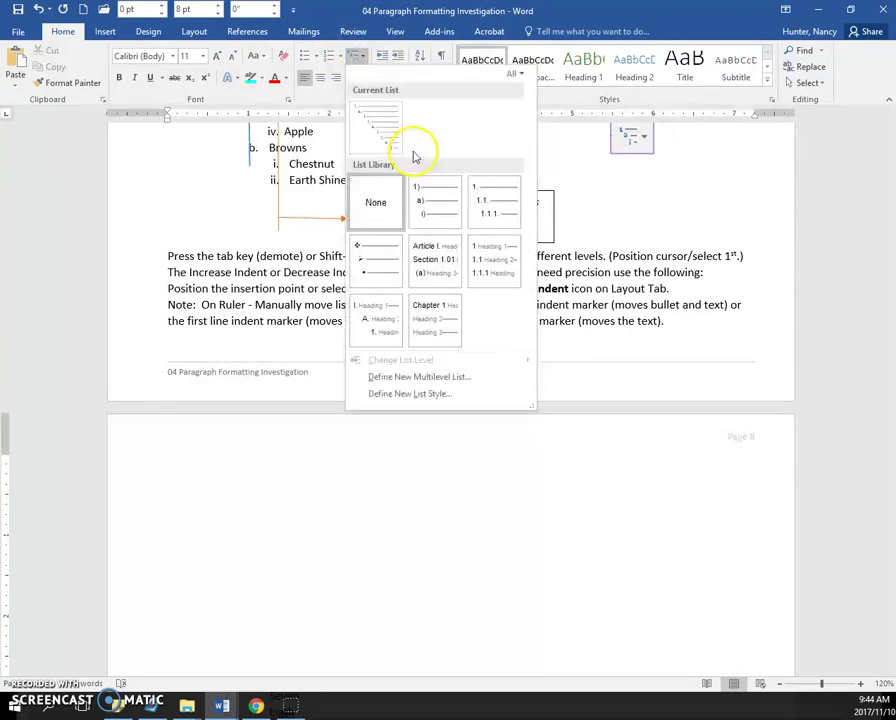
{"action": "left_click", "coordinate": [430, 197]}
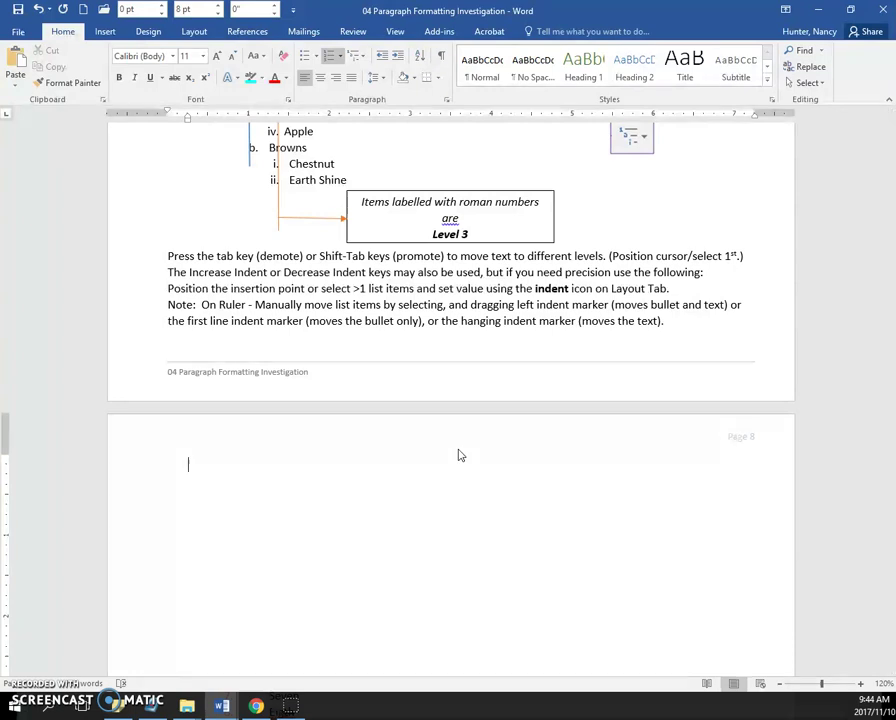
- Type the first list item, 1) Lotion, on the empty list line
{"action": "scroll", "coordinate": [460, 456], "scroll_direction": "up", "scroll_amount": 3}
{"action": "left_click", "coordinate": [440, 566]}
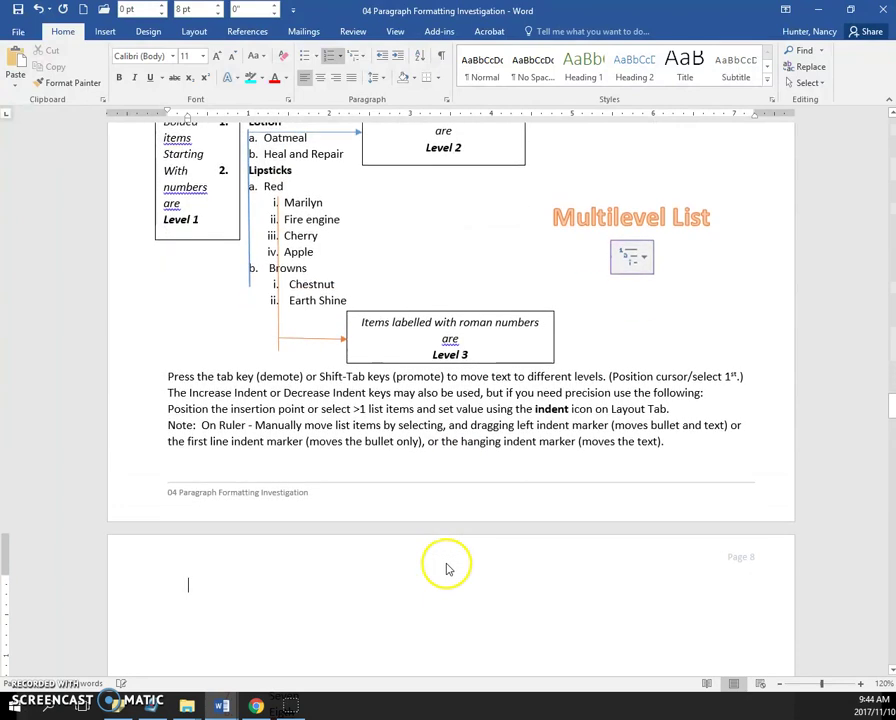
{"action": "type", "text": "1) Lotion"}
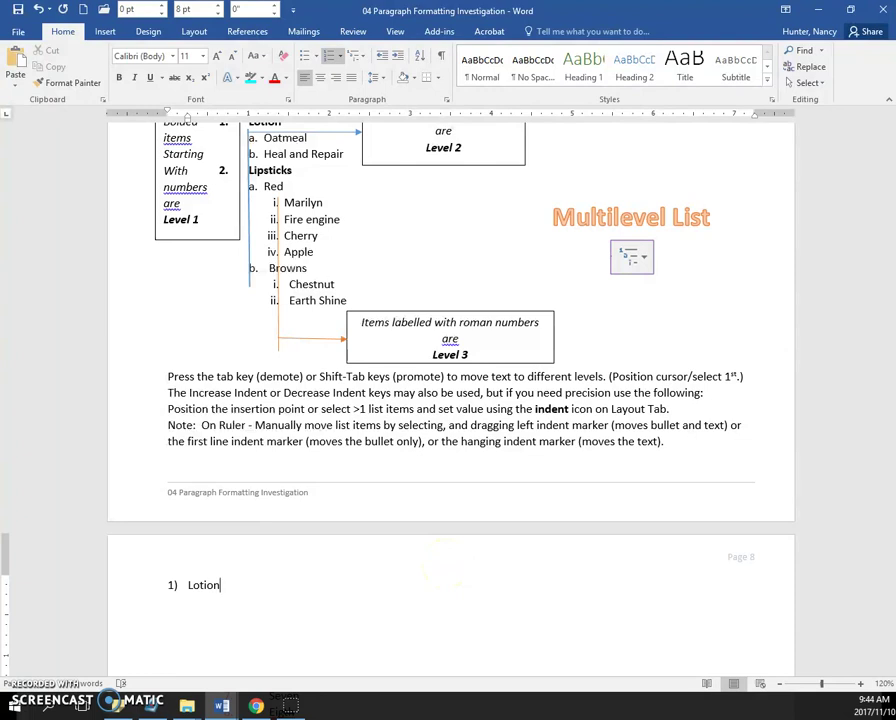
{"action": "scroll", "coordinate": [450, 400], "scroll_direction": "up", "scroll_amount": 1}
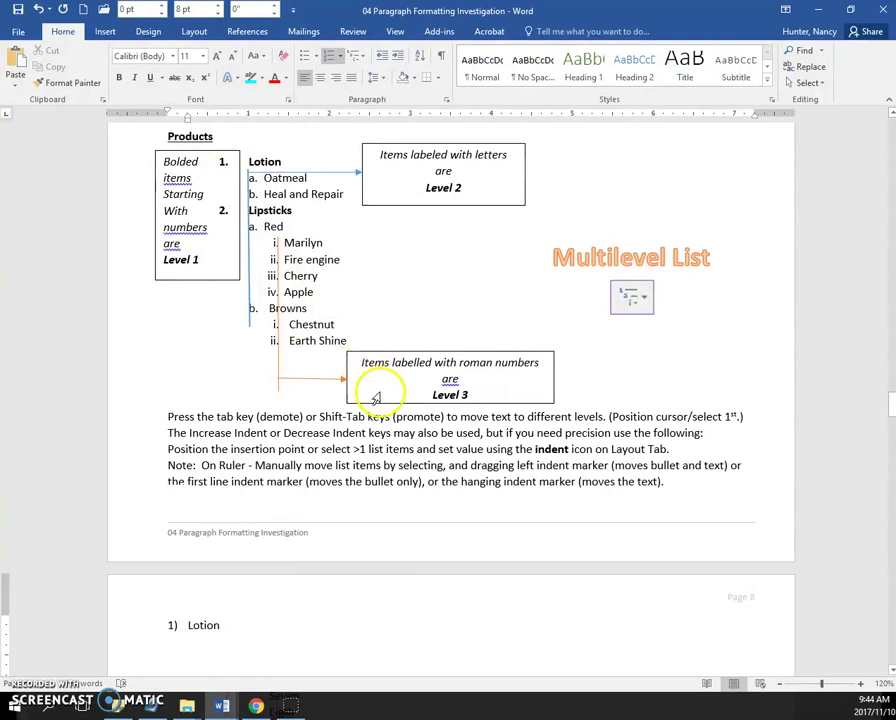
{"action": "scroll", "coordinate": [375, 398], "scroll_direction": "down", "scroll_amount": 1}
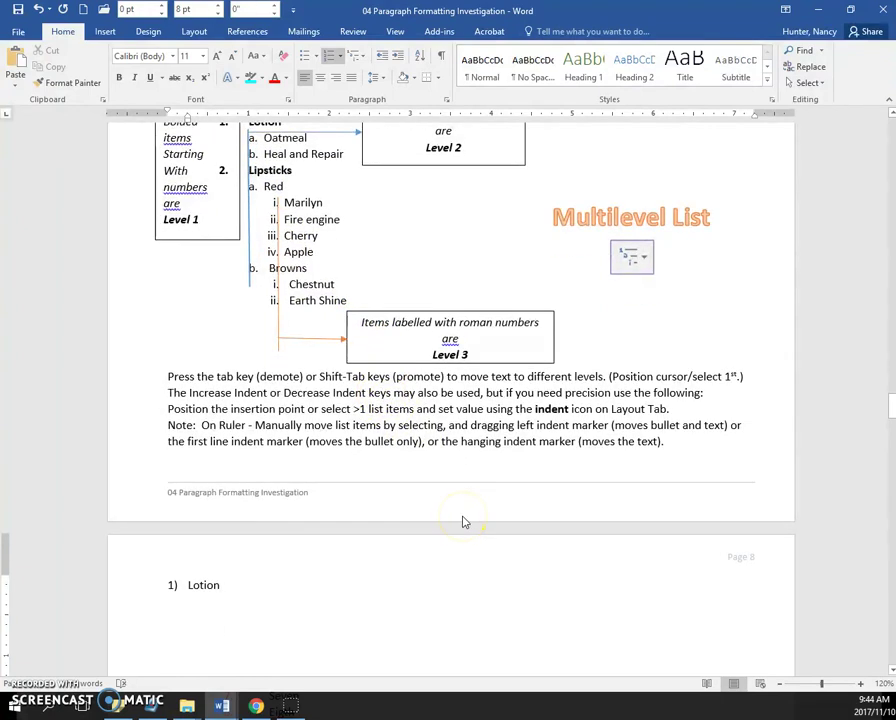
{"action": "scroll", "coordinate": [464, 520], "scroll_direction": "up", "scroll_amount": 1}
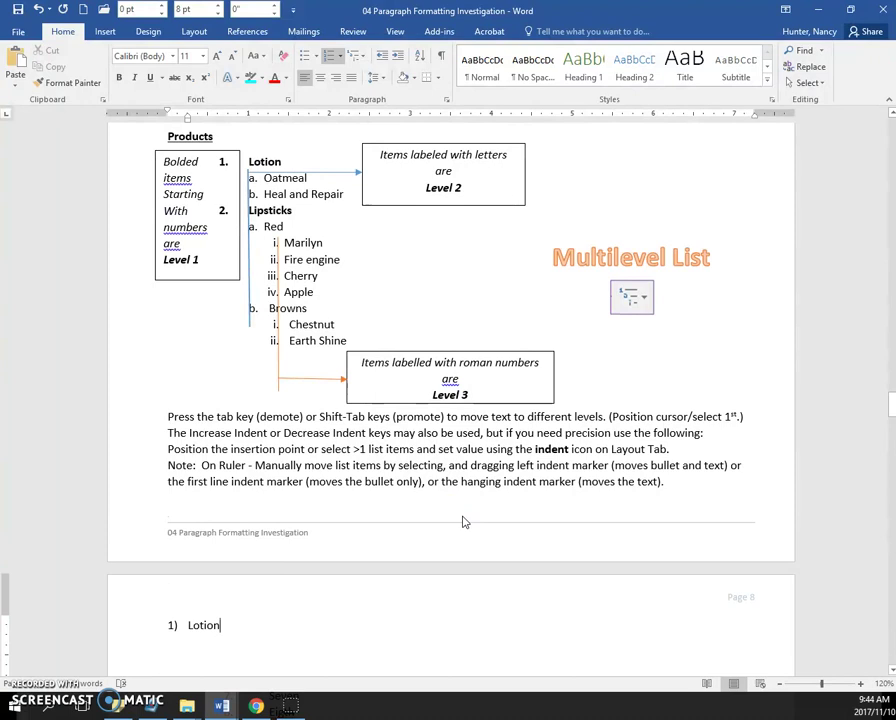
{"action": "scroll", "coordinate": [466, 520], "scroll_direction": "down", "scroll_amount": 1}
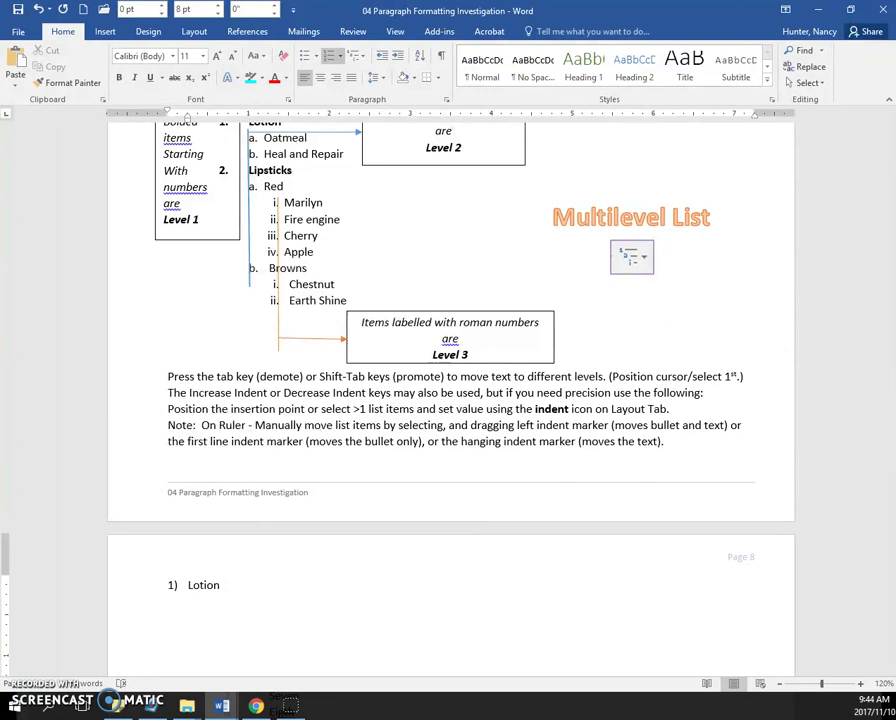
- Add second-level items Oatmeal and Heal beneath Lotion
{"action": "key", "text": "Tab"}
{"action": "type", "text": "Oatma"}
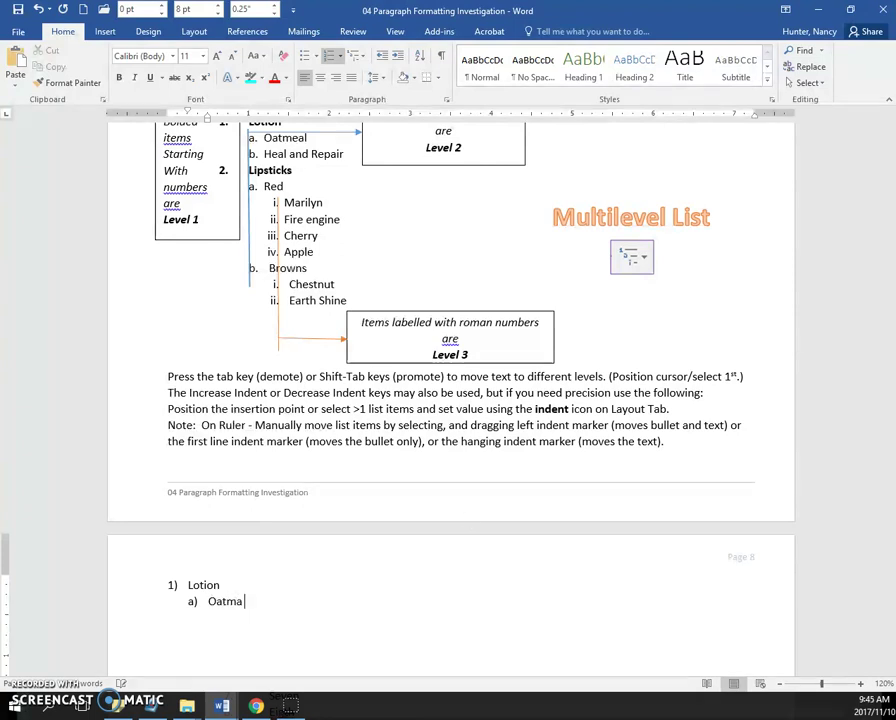
{"action": "key", "text": "BackSpace"}
{"action": "type", "text": "eal"}
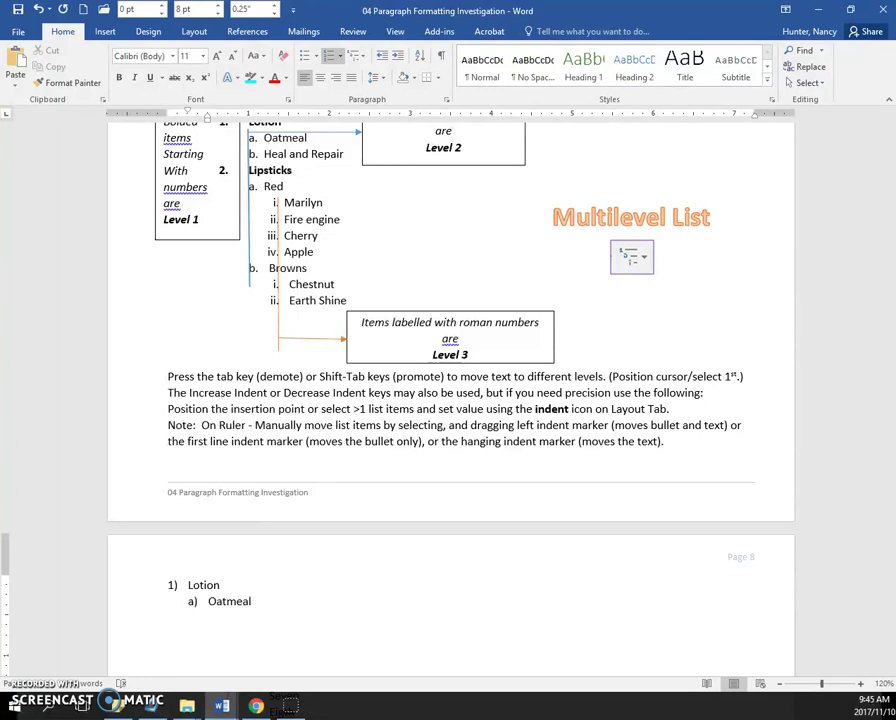
{"action": "key", "text": "Return"}
{"action": "type", "text": "Hea"}
- Add top-level item Lipsticks with a second-level item Red beneath it
{"action": "key", "text": "BackSpace"}
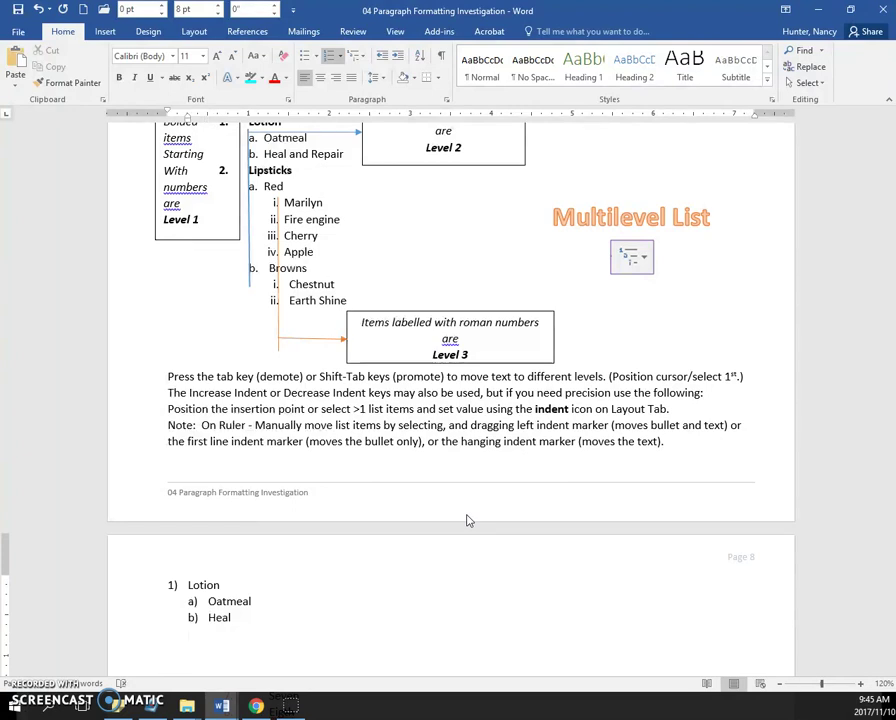
{"action": "type", "text": "Lipsticks"}
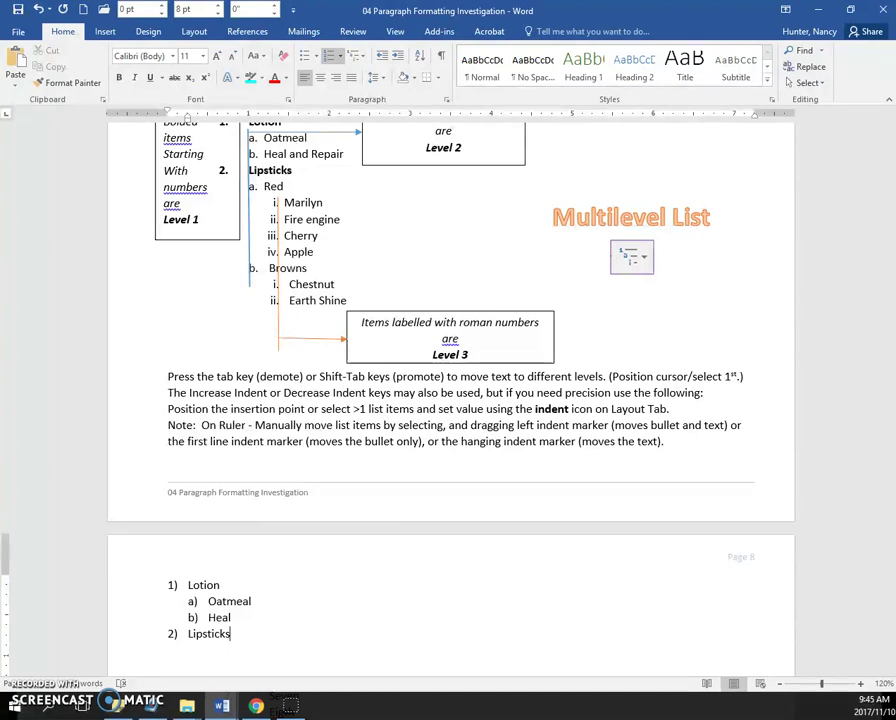
{"action": "key", "text": "shift+Return"}
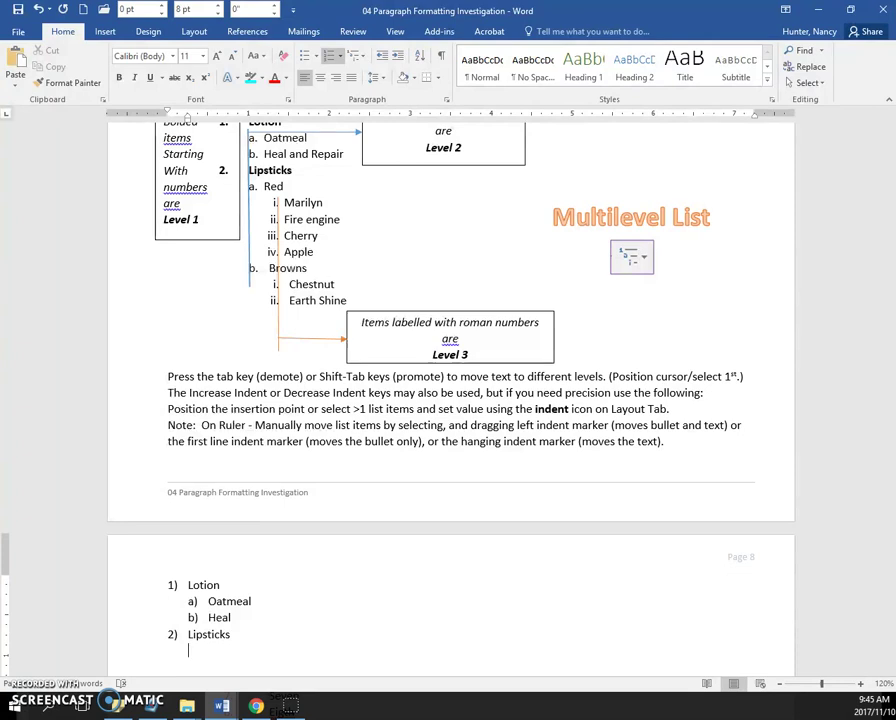
{"action": "key", "text": "Tab"}
{"action": "type", "text": "Red"}
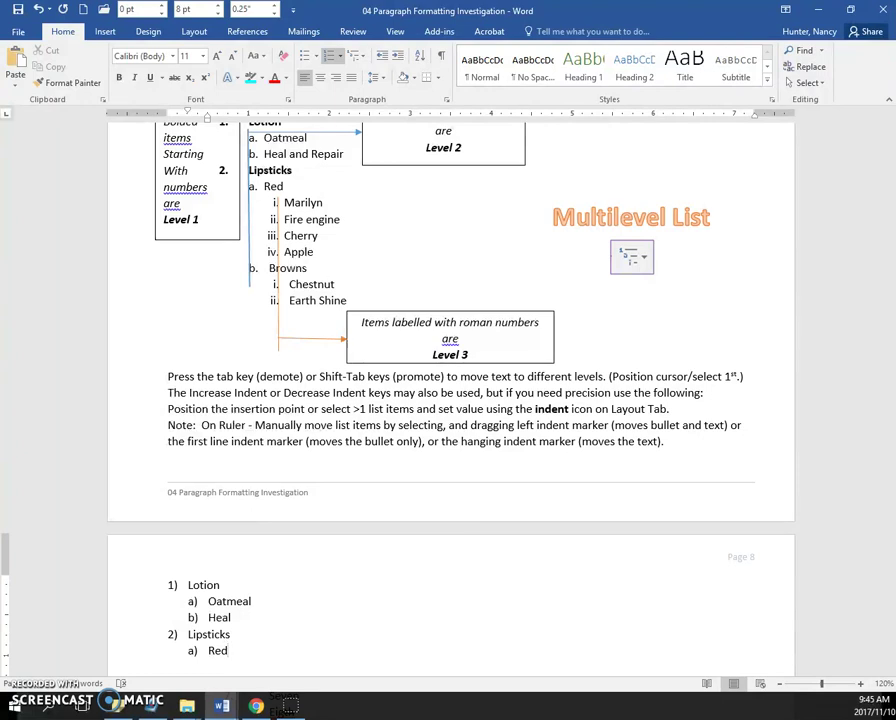
- List Marilyn, Fire Engine, Cherry and Apple as third-level items under Red
{"action": "key", "text": "Return"}
{"action": "key", "text": "Tab"}
{"action": "type", "text": "Marilyn"}
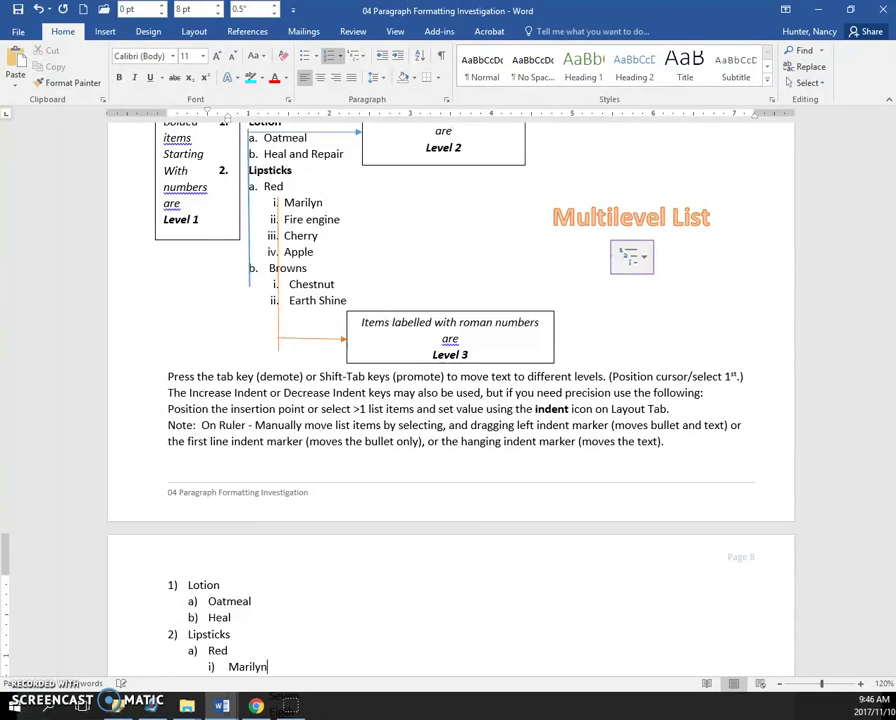
{"action": "key", "text": "Return"}
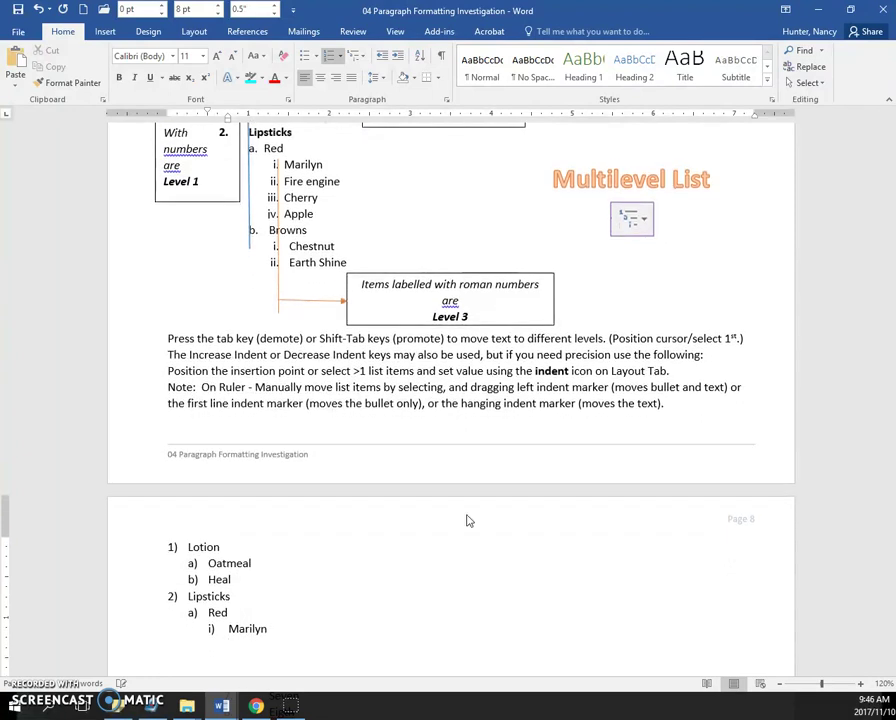
{"action": "type", "text": "Fire En"}
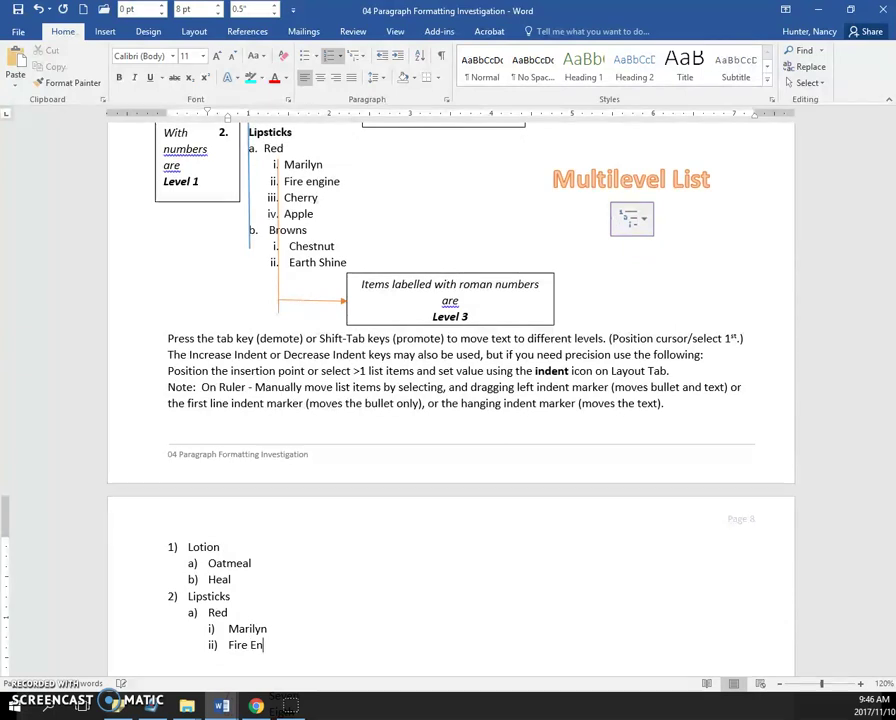
{"action": "type", "text": "gin"}
{"action": "type", "text": "cherry"}
{"action": "key", "text": "Return"}
{"action": "type", "text": "app"}
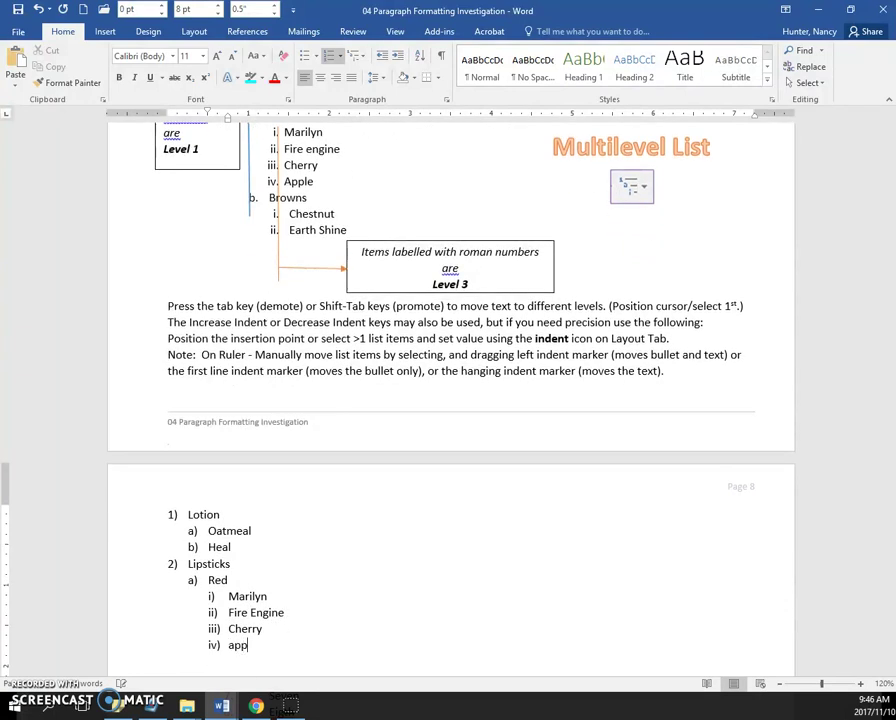
{"action": "type", "text": "le"}
{"action": "key", "text": "Return"}
- Add second-level Brown with third-level items Chestnut and Earth Shine
{"action": "key", "text": "BackSpace"}
{"action": "type", "text": "Brown"}
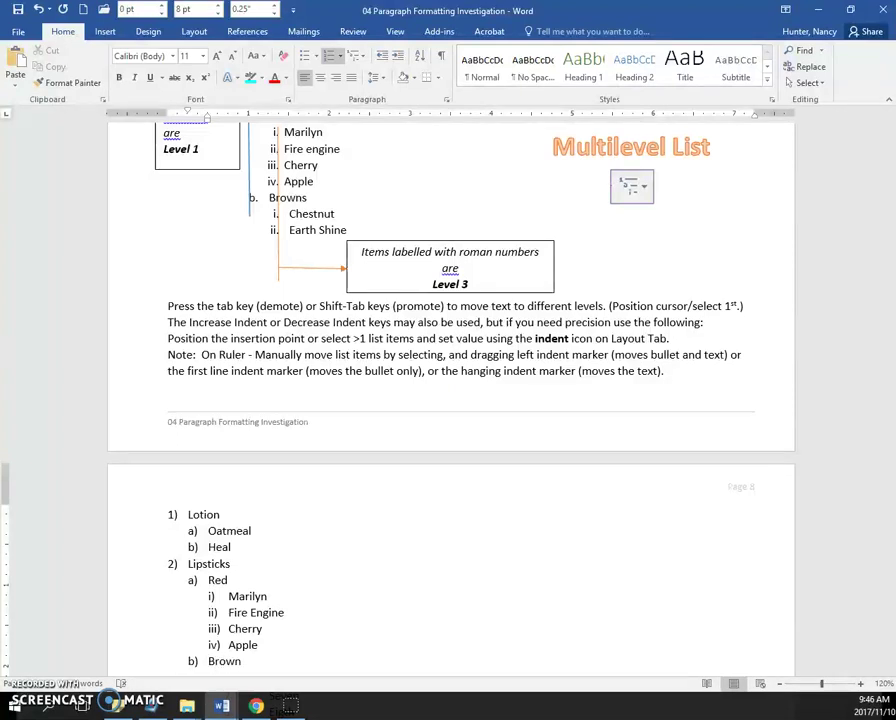
{"action": "key", "text": "Return"}
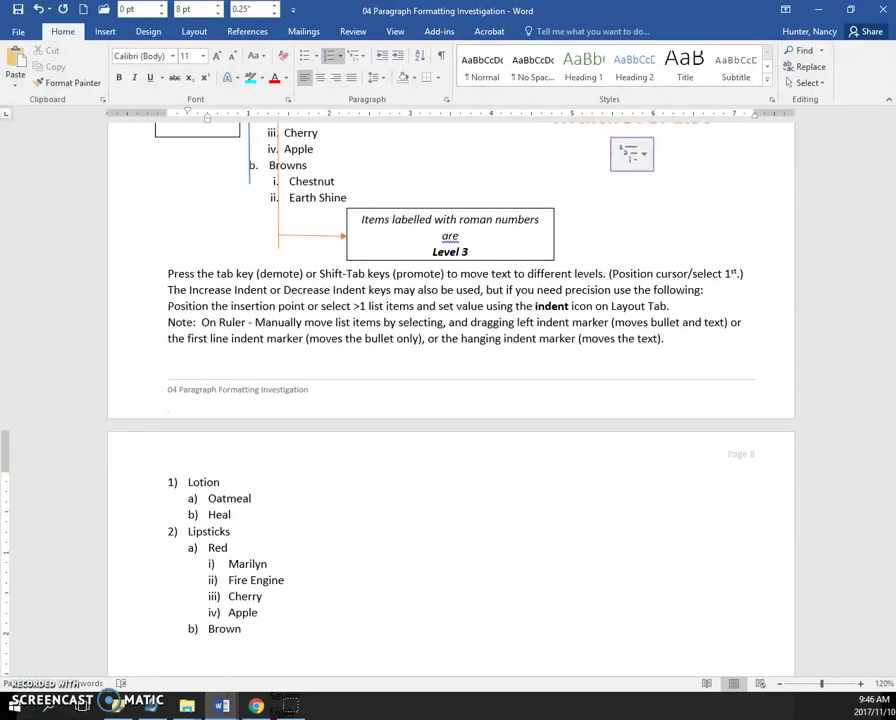
{"action": "key", "text": "Tab"}
{"action": "type", "text": "Chestnut"}
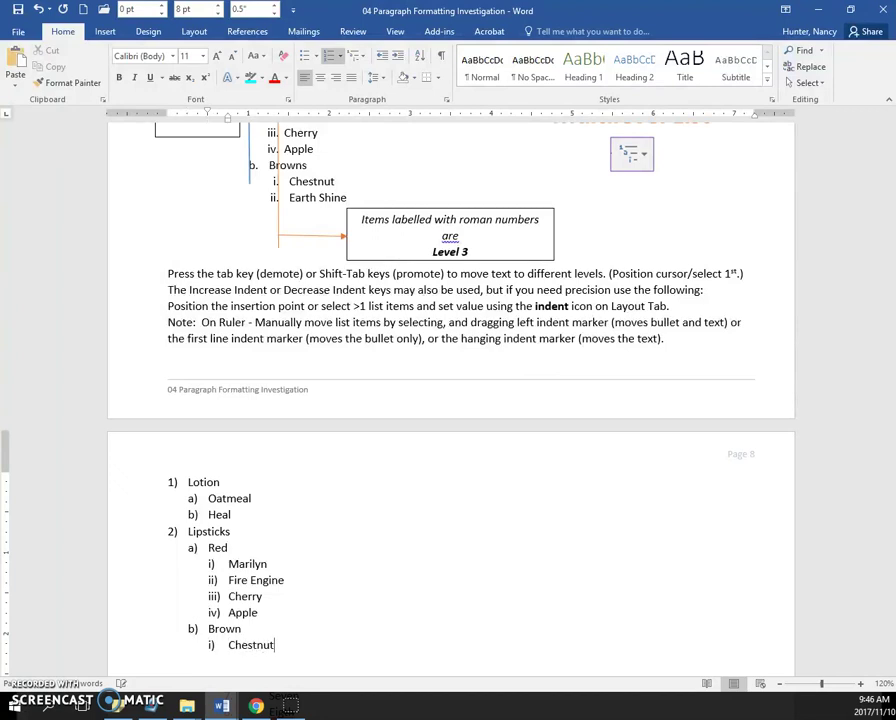
{"action": "key", "text": "Return"}
{"action": "type", "text": "Ea"}
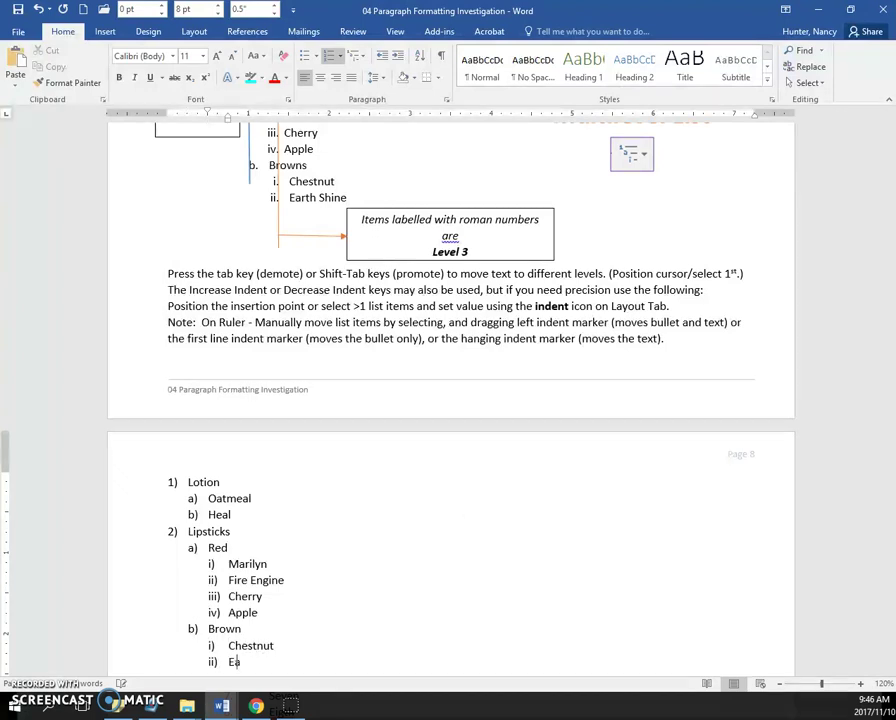
{"action": "type", "text": "rth Shine"}
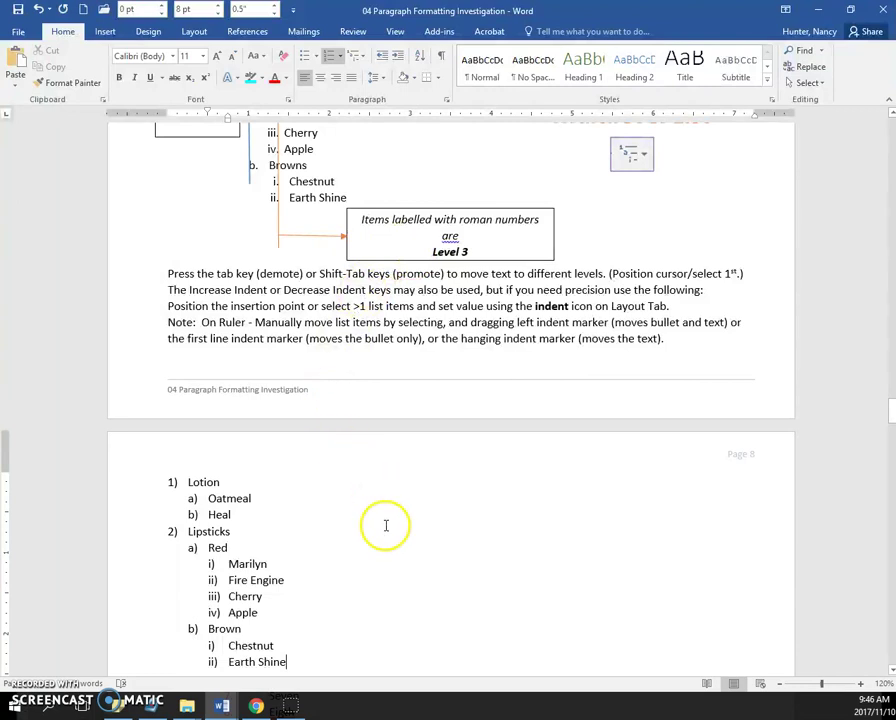
- Delete Chestnut and Earth Shine, try an indented Chestnut line, then remove it again
{"action": "key", "text": "BackSpace"}
{"action": "key", "text": "BackSpace"}
{"action": "key", "text": "BackSpace"}
{"action": "key", "text": "BackSpace"}
{"action": "key", "text": "BackSpace"}
{"action": "key", "text": "BackSpace"}
{"action": "key", "text": "BackSpace"}
{"action": "key", "text": "BackSpace"}
{"action": "key", "text": "BackSpace"}
{"action": "key", "text": "BackSpace"}
{"action": "key", "text": "BackSpace"}
{"action": "key", "text": "BackSpace"}
{"action": "key", "text": "BackSpace"}
{"action": "key", "text": "BackSpace"}
{"action": "key", "text": "BackSpace"}
{"action": "key", "text": "BackSpace"}
{"action": "key", "text": "BackSpace"}
{"action": "key", "text": "BackSpace"}
{"action": "key", "text": "BackSpace"}
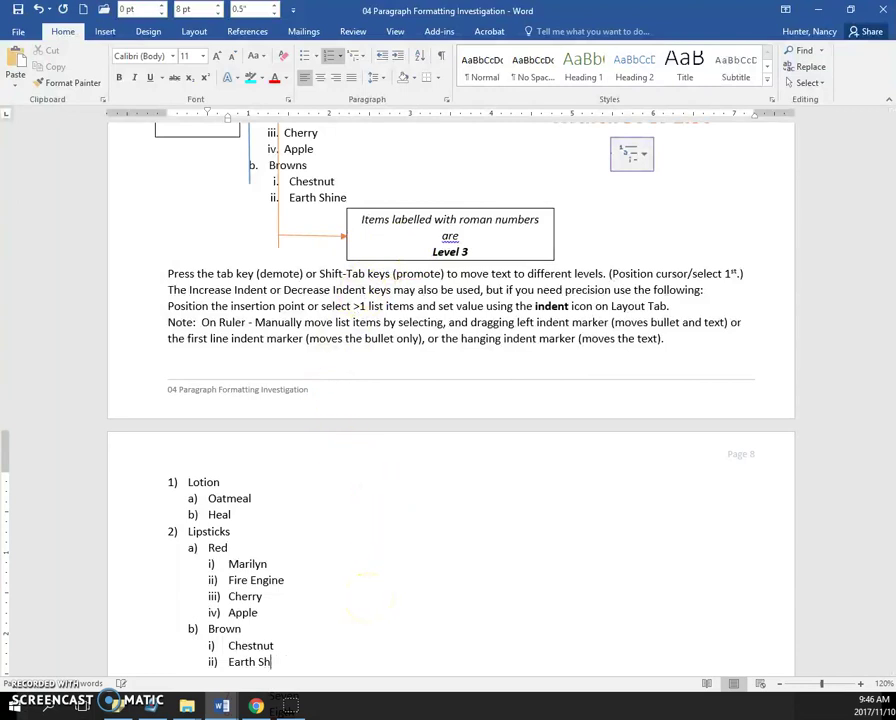
{"action": "key", "text": "BackSpace"}
{"action": "key", "text": "BackSpace"}
{"action": "key", "text": "BackSpace"}
{"action": "key", "text": "BackSpace"}
{"action": "key", "text": "BackSpace"}
{"action": "key", "text": "BackSpace"}
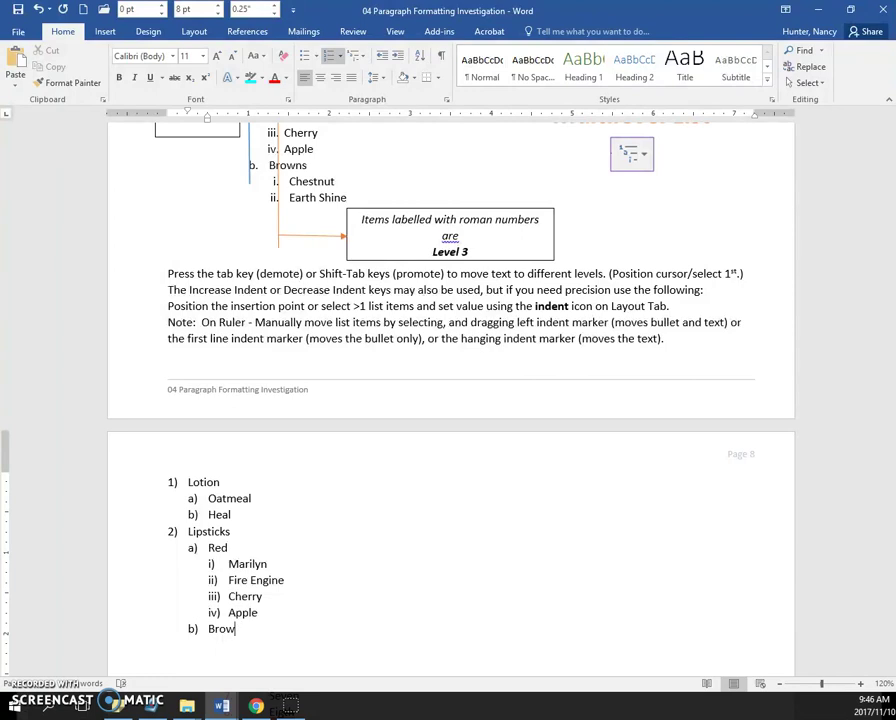
{"action": "type", "text": "n"}
{"action": "key", "text": "Return"}
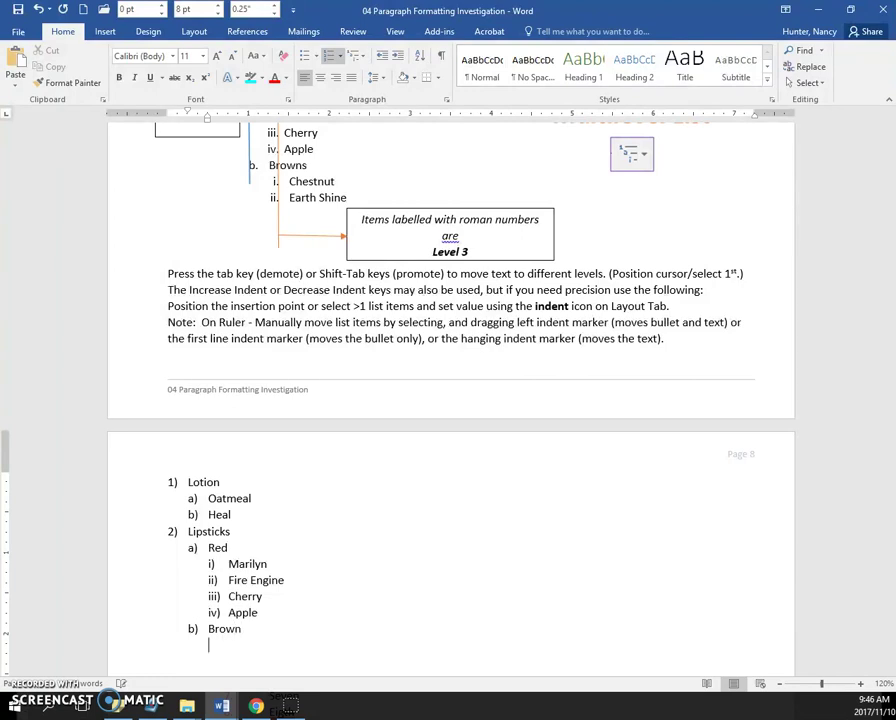
{"action": "left_click", "coordinate": [397, 58]}
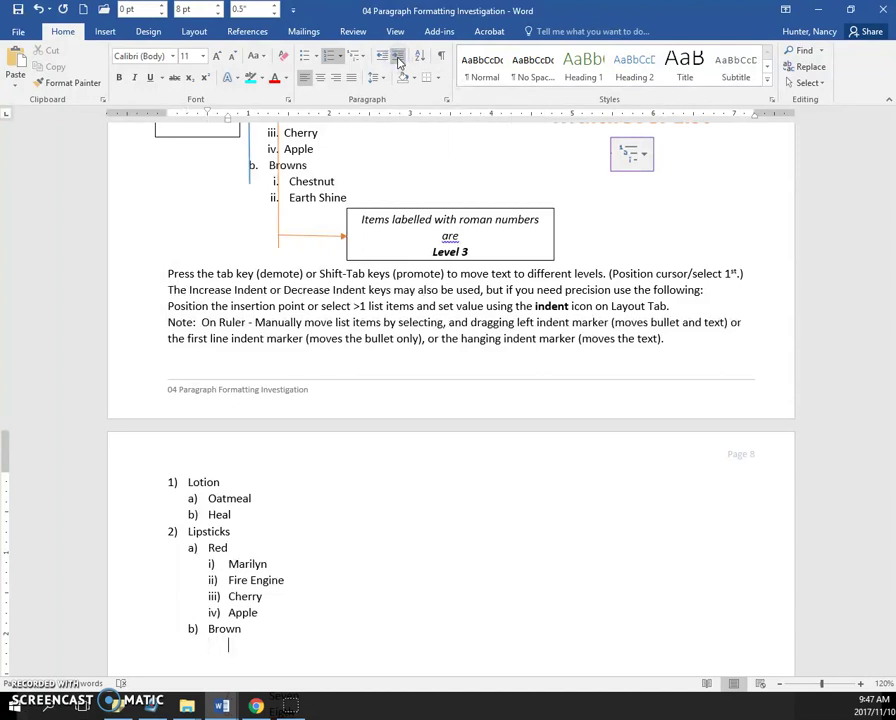
{"action": "type", "text": "Chestnut"}
{"action": "key", "text": "BackSpace"}
{"action": "key", "text": "BackSpace"}
{"action": "key", "text": "BackSpace"}
{"action": "key", "text": "BackSpace"}
{"action": "key", "text": "BackSpace"}
{"action": "key", "text": "BackSpace"}
{"action": "key", "text": "BackSpace"}
{"action": "key", "text": "BackSpace"}
{"action": "key", "text": "BackSpace"}
{"action": "key", "text": "BackSpace"}
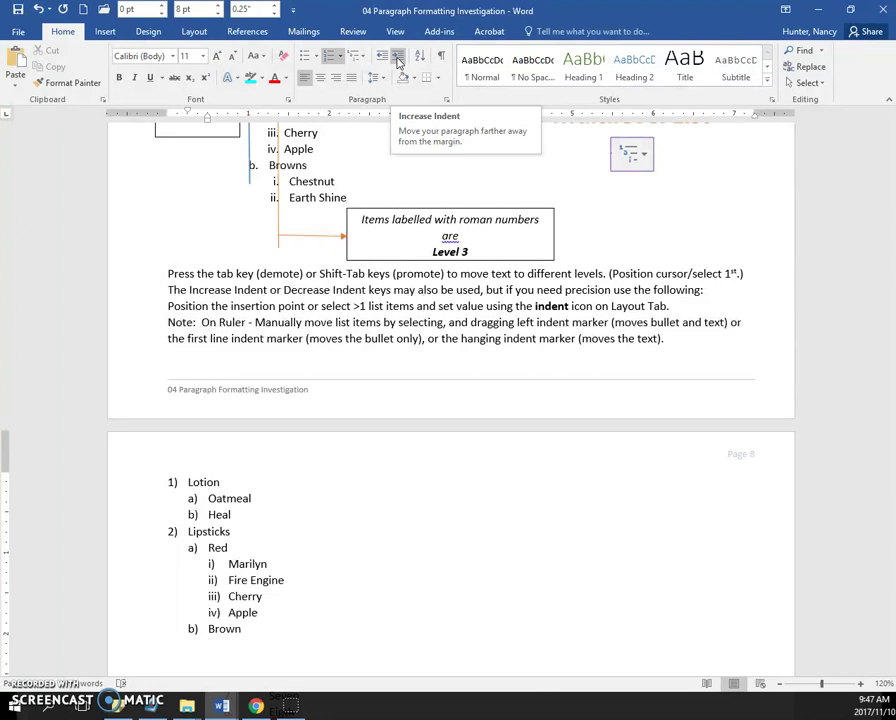
- Set a 0.5" left indent below Brown and type Chestnut, which becomes item c)
{"action": "left_click", "coordinate": [200, 33]}
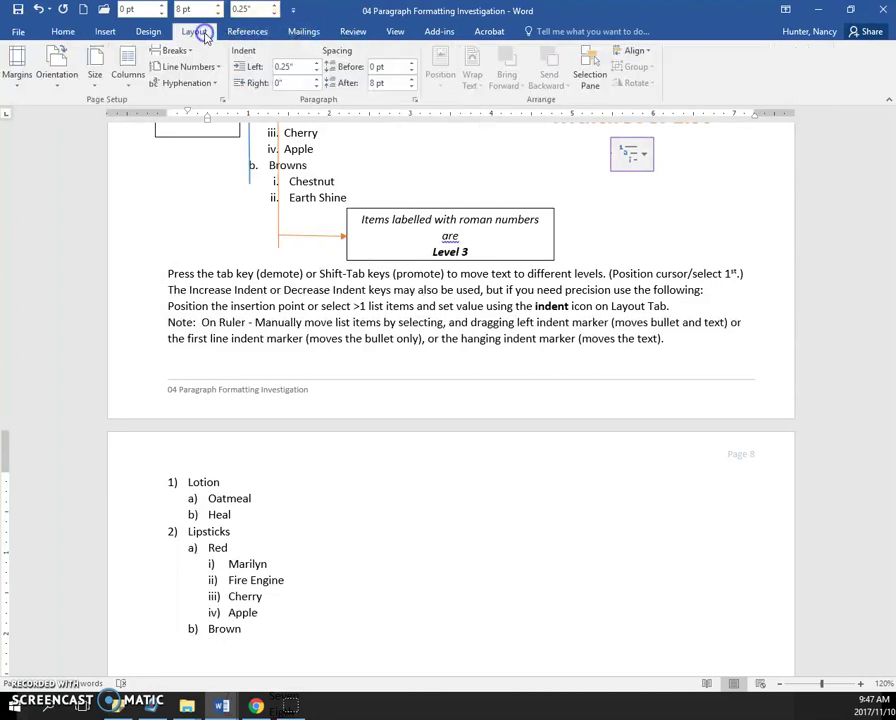
{"action": "left_click", "coordinate": [302, 67]}
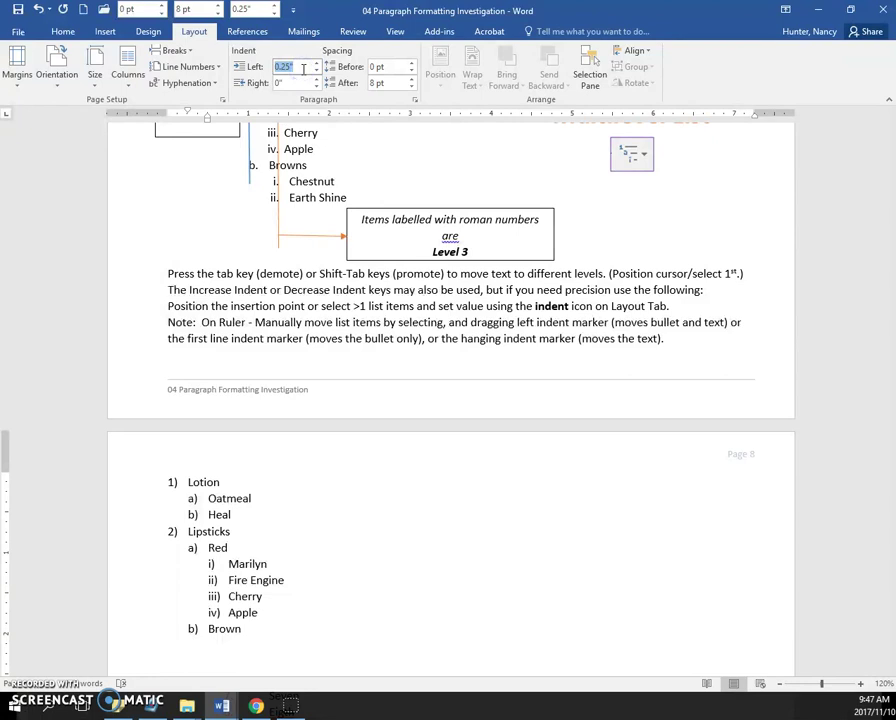
{"action": "key", "text": "BackSpace"}
{"action": "type", "text": ".5"}
{"action": "key", "text": "Return"}
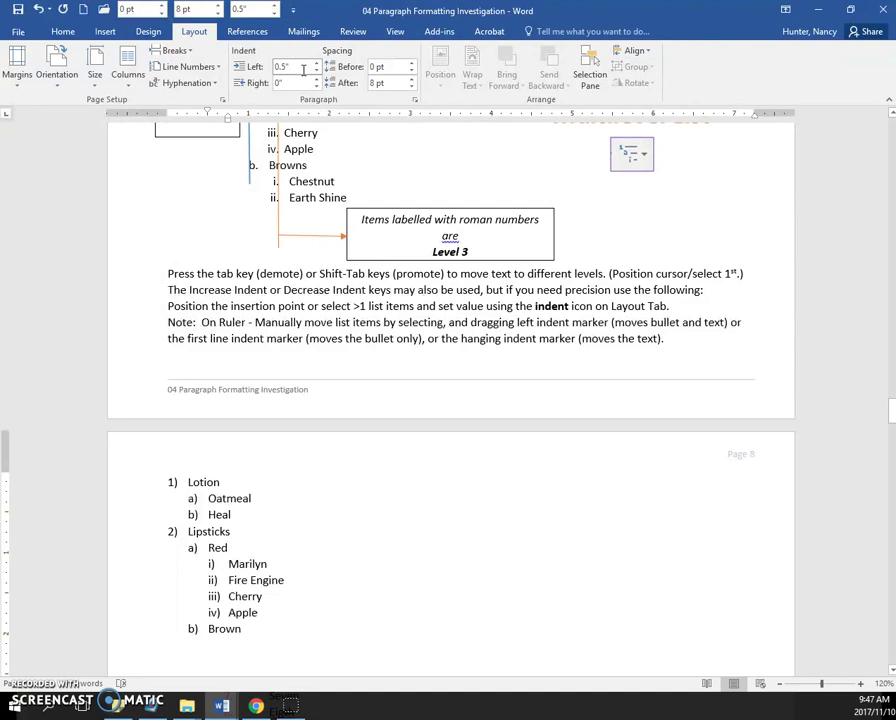
{"action": "type", "text": "Ches"}
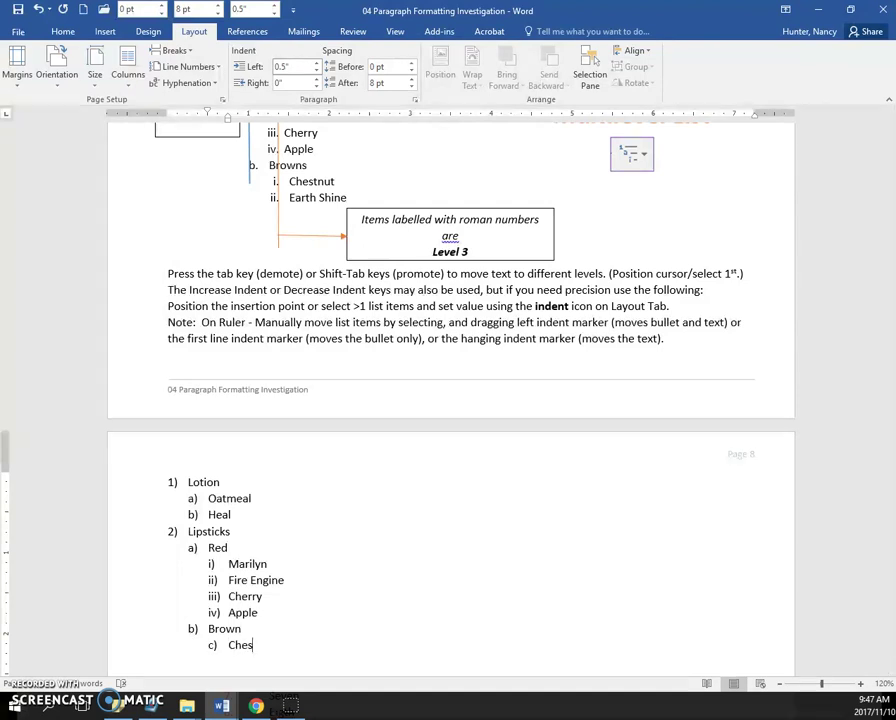
{"action": "type", "text": "tnut"}
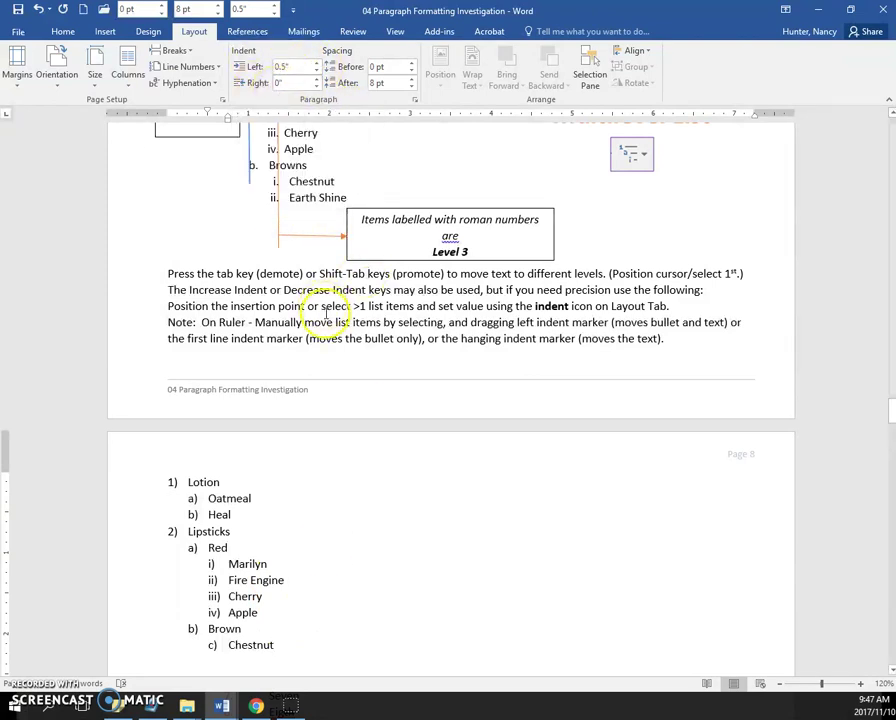
- Erase Chestnut and Brown, then highlight 'Shift-Tab' and 'tab key' in the instructions
{"action": "key", "text": "BackSpace"}
{"action": "key", "text": "BackSpace"}
{"action": "key", "text": "BackSpace"}
{"action": "key", "text": "BackSpace"}
{"action": "key", "text": "BackSpace"}
{"action": "key", "text": "BackSpace"}
{"action": "key", "text": "BackSpace"}
{"action": "key", "text": "BackSpace"}
{"action": "key", "text": "BackSpace"}
{"action": "key", "text": "BackSpace"}
{"action": "key", "text": "BackSpace"}
{"action": "key", "text": "BackSpace"}
{"action": "key", "text": "BackSpace"}
{"action": "key", "text": "BackSpace"}
{"action": "key", "text": "BackSpace"}
{"action": "key", "text": "BackSpace"}
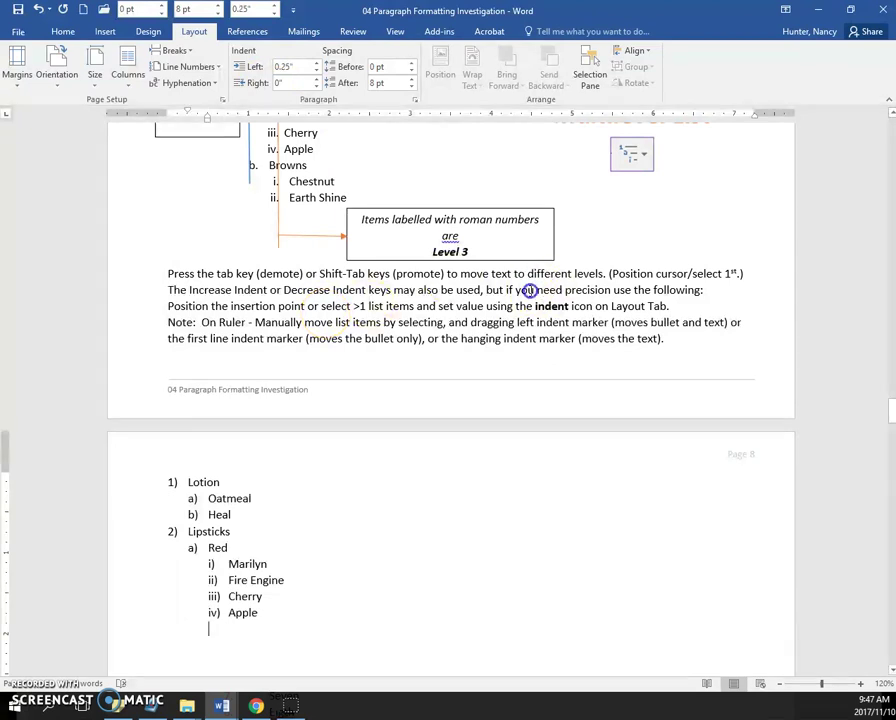
{"action": "left_click", "coordinate": [529, 289]}
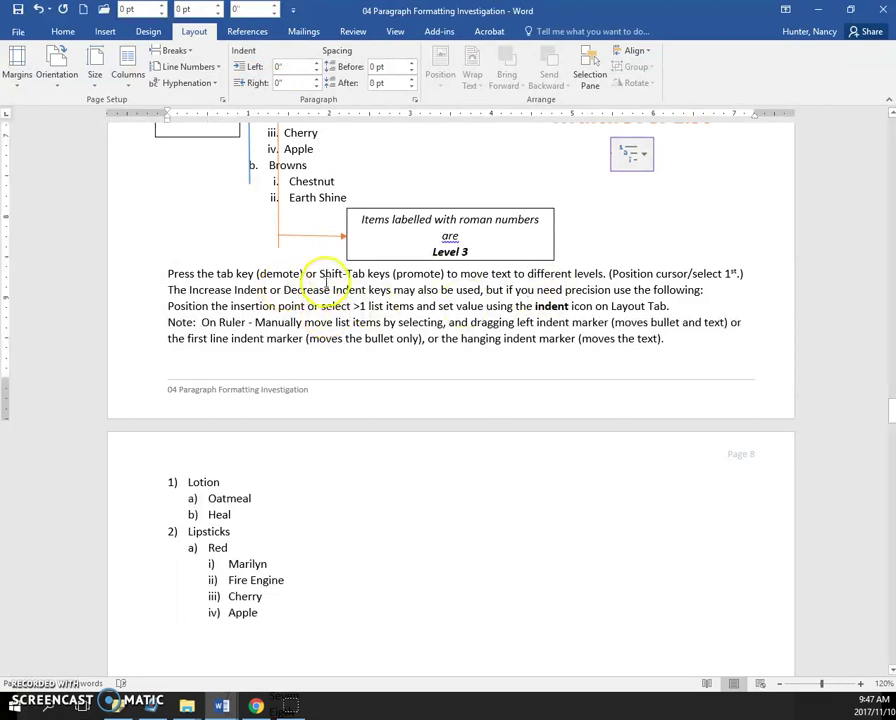
{"action": "left_click_drag", "start_coordinate": [320, 276], "coordinate": [357, 278]}
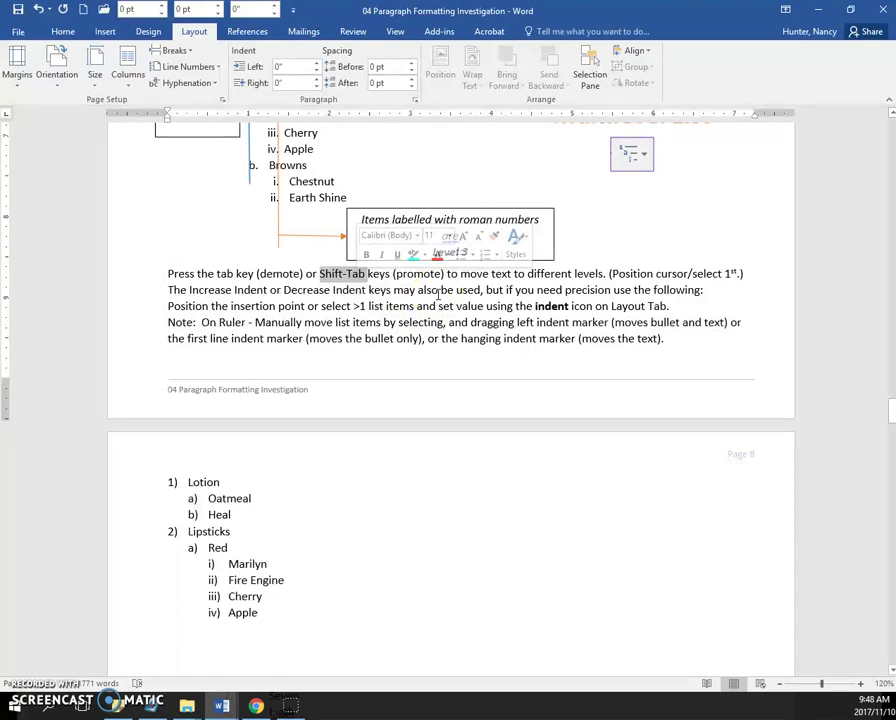
{"action": "left_click", "coordinate": [228, 275]}
{"action": "left_click_drag", "start_coordinate": [226, 277], "coordinate": [252, 278]}
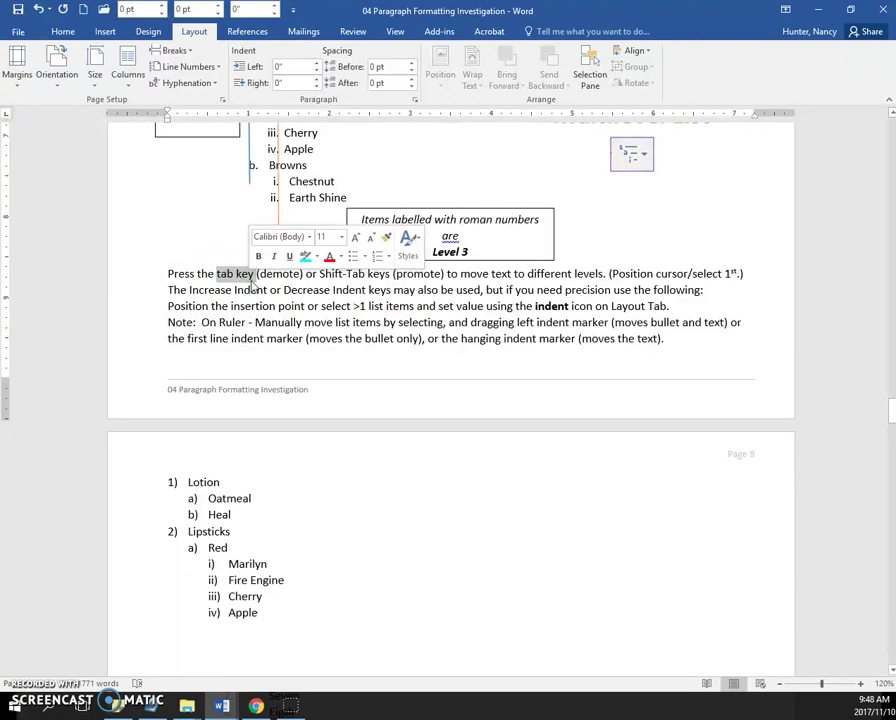
{"action": "left_click", "coordinate": [265, 289]}
{"action": "scroll", "coordinate": [360, 310], "scroll_direction": "down", "scroll_amount": 1}
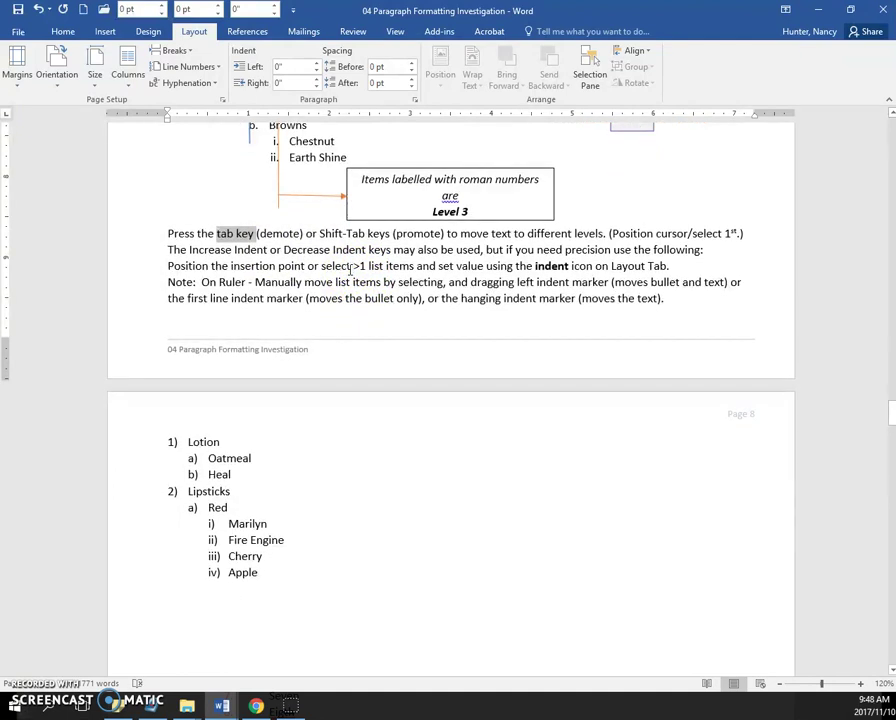
{"action": "scroll", "coordinate": [352, 266], "scroll_direction": "down", "scroll_amount": 1}
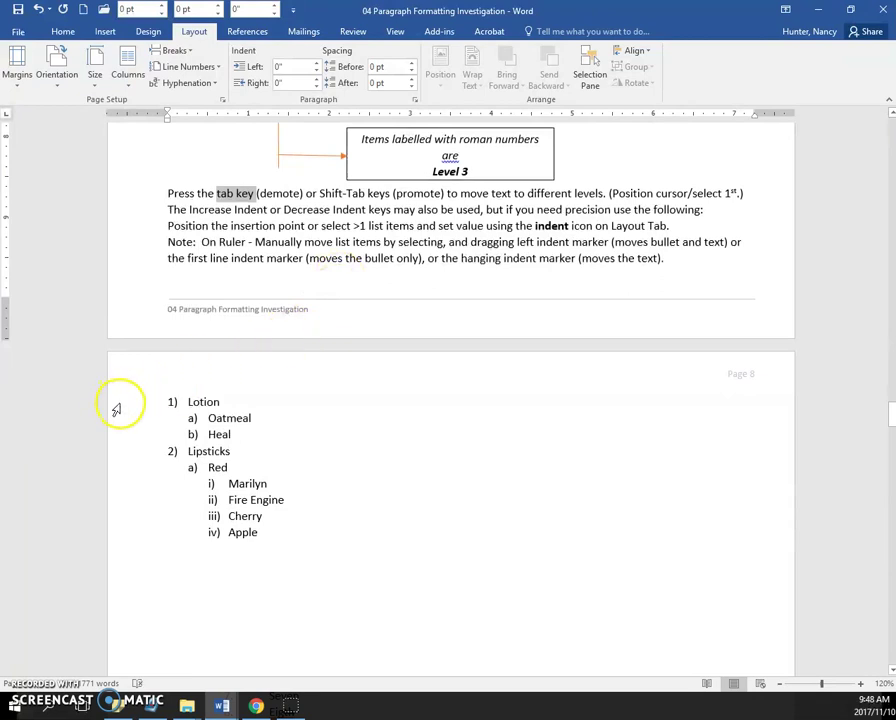
- Select the whole new list and apply the bullet multilevel style from the List Library
{"action": "left_click_drag", "start_coordinate": [118, 408], "coordinate": [148, 548]}
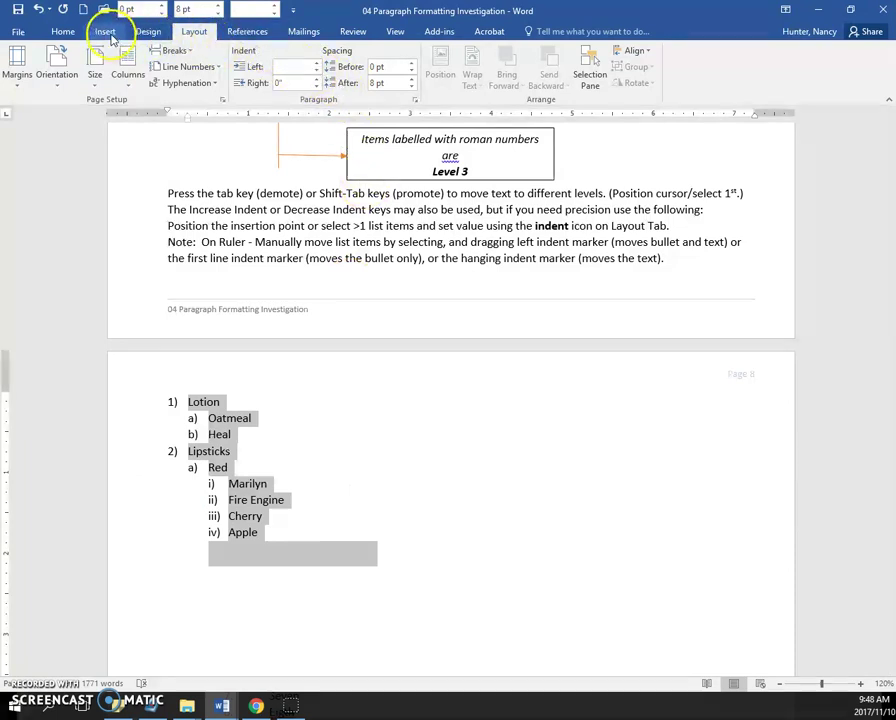
{"action": "left_click", "coordinate": [64, 32]}
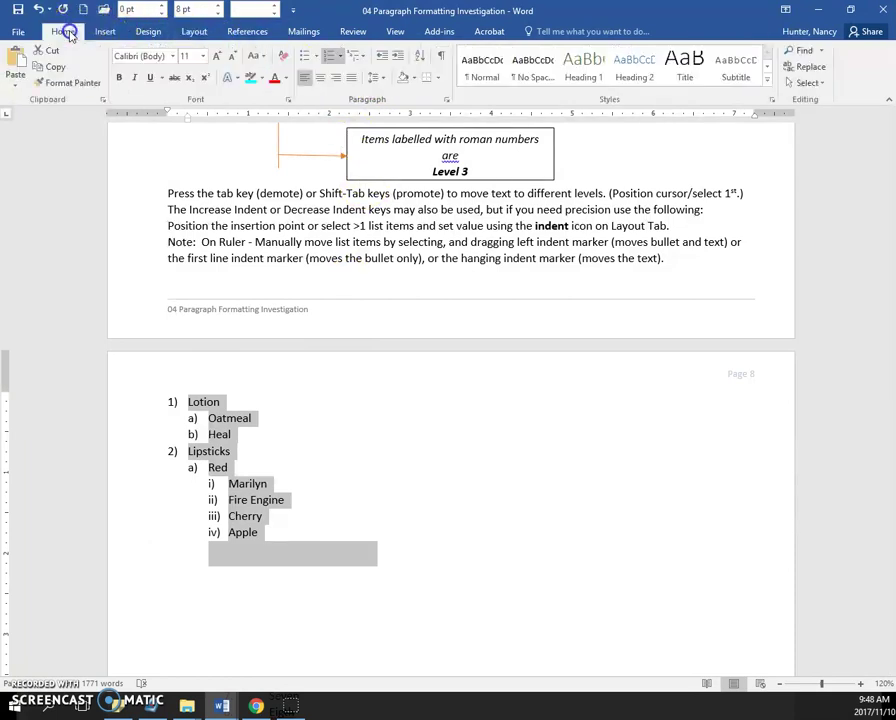
{"action": "left_click", "coordinate": [363, 57]}
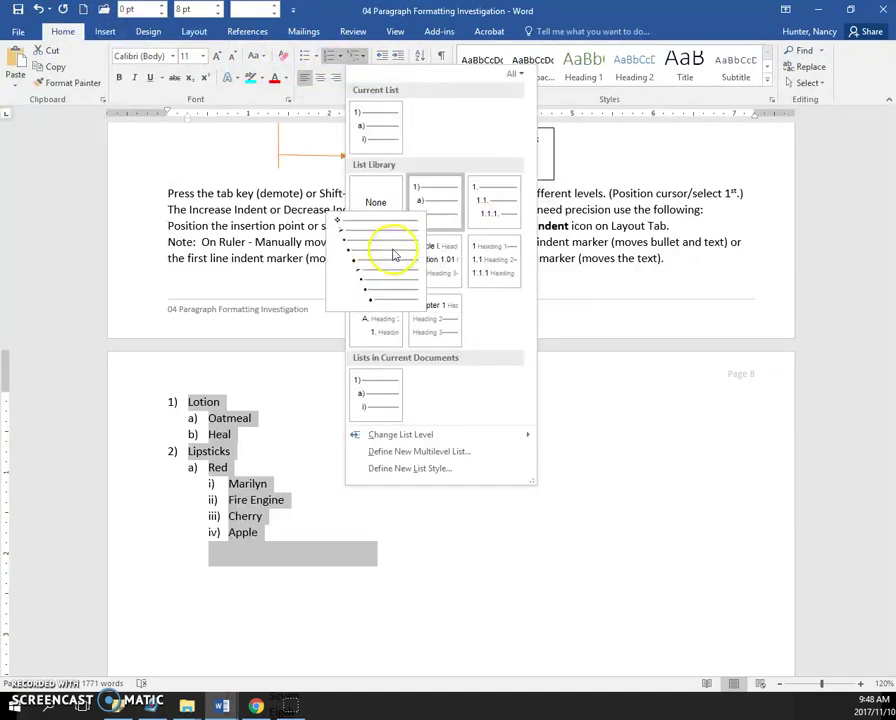
{"action": "left_click", "coordinate": [404, 254]}
{"action": "left_click", "coordinate": [454, 518]}
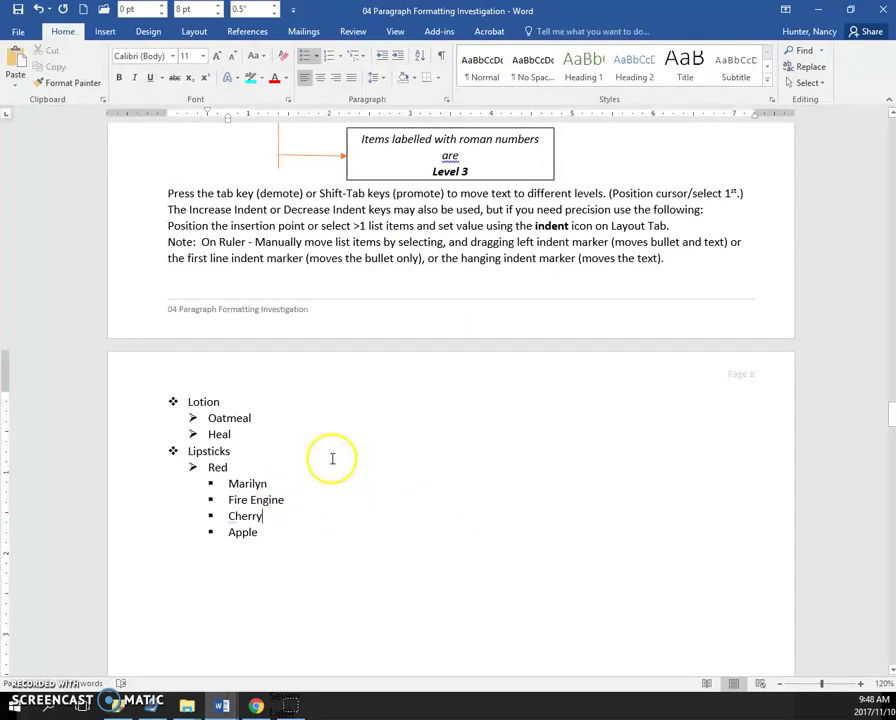
{"action": "scroll", "coordinate": [332, 458], "scroll_direction": "up", "scroll_amount": 5}
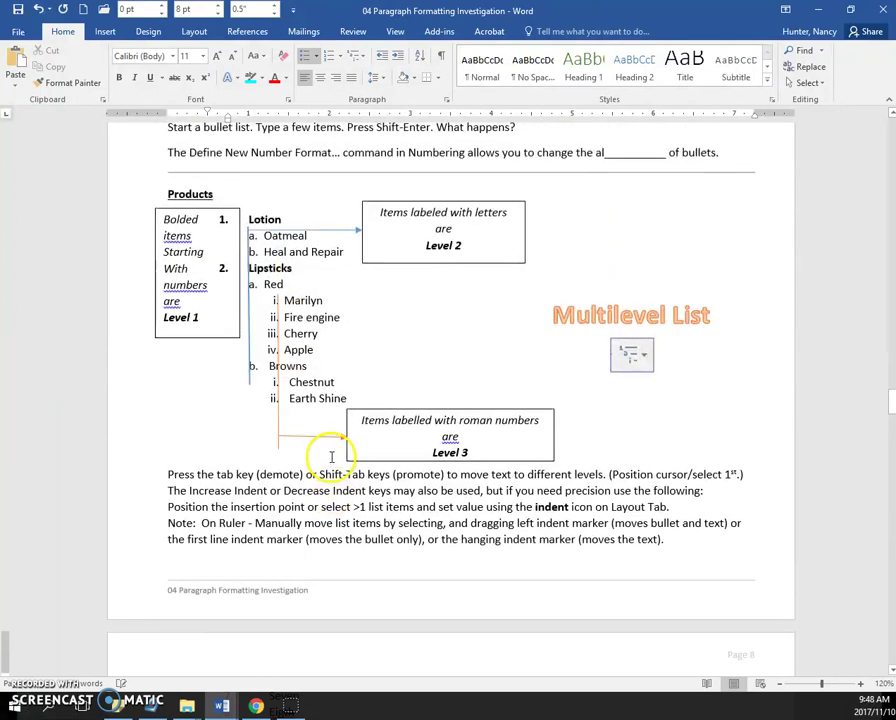